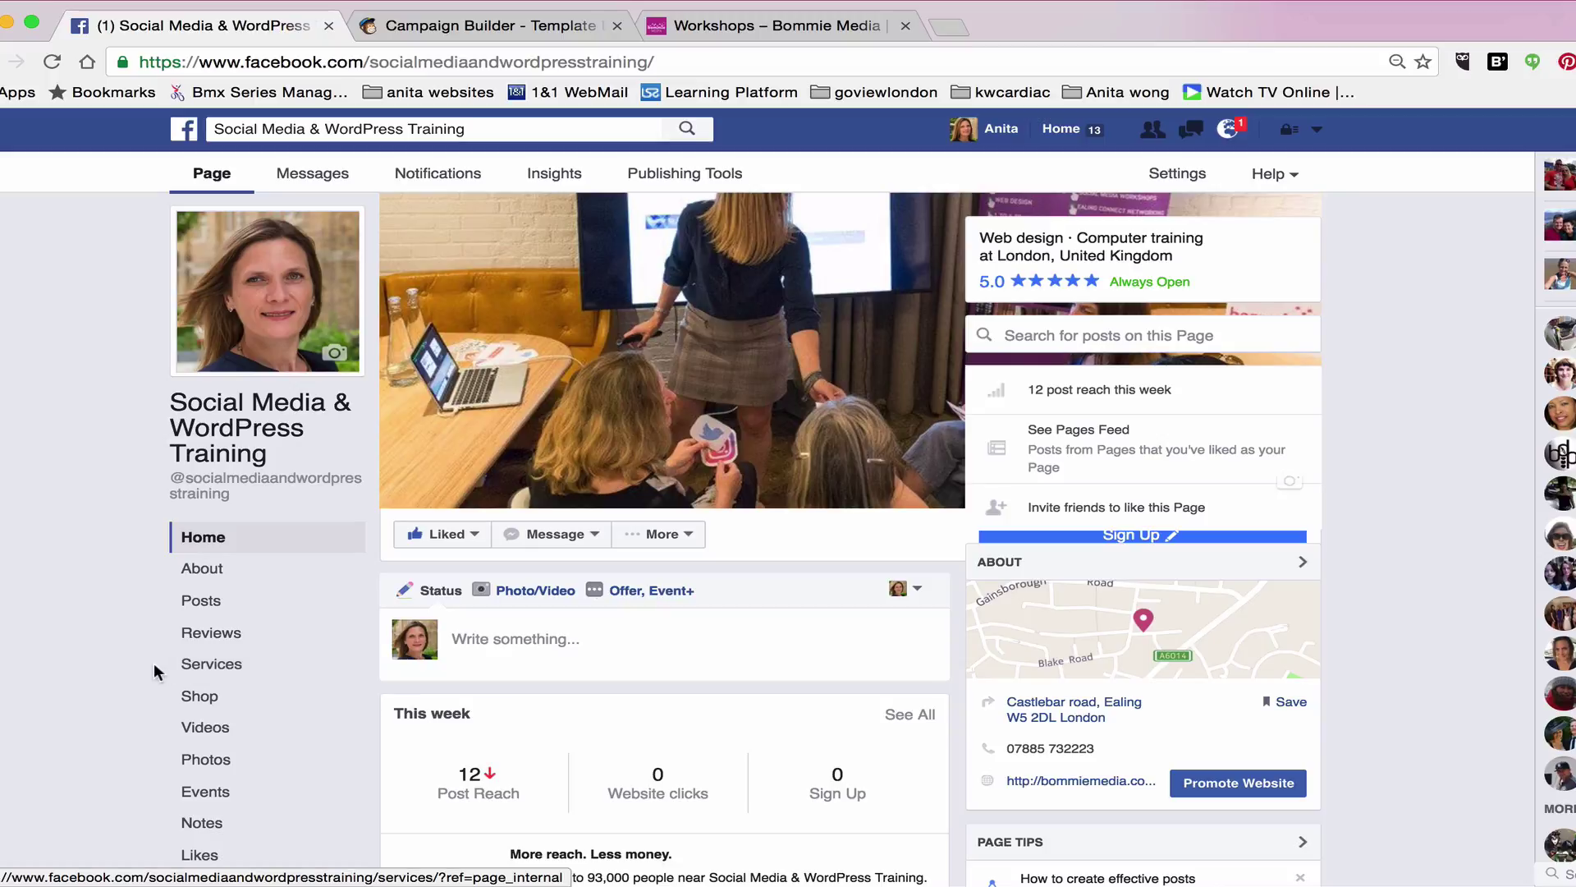
Go to the page's Services section and open an empty Add a Service form
left_click(201, 668)
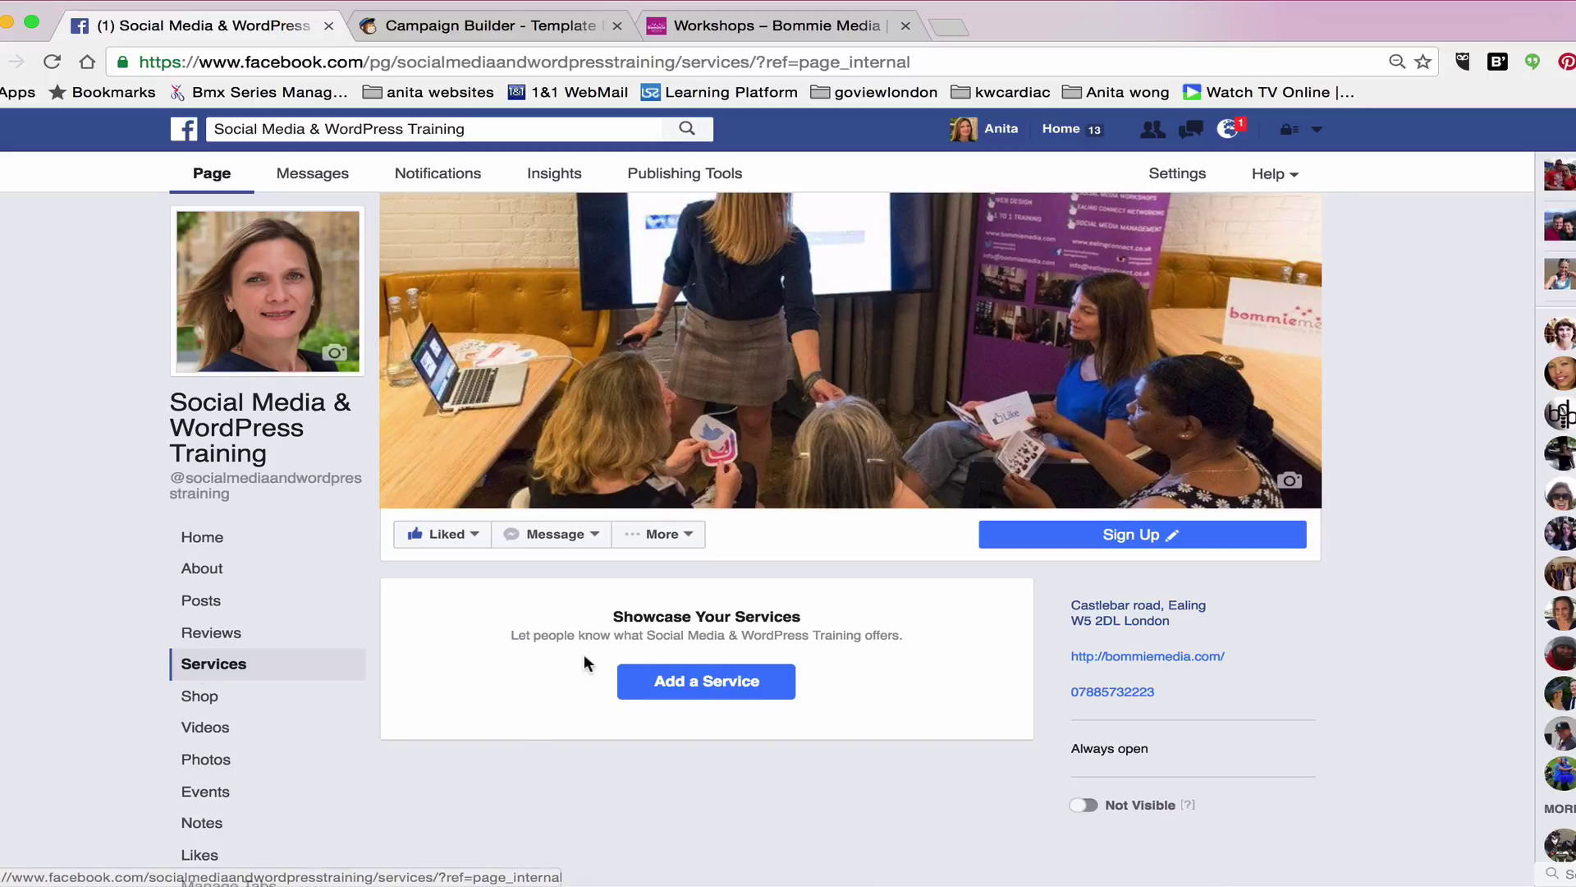
left_click(705, 694)
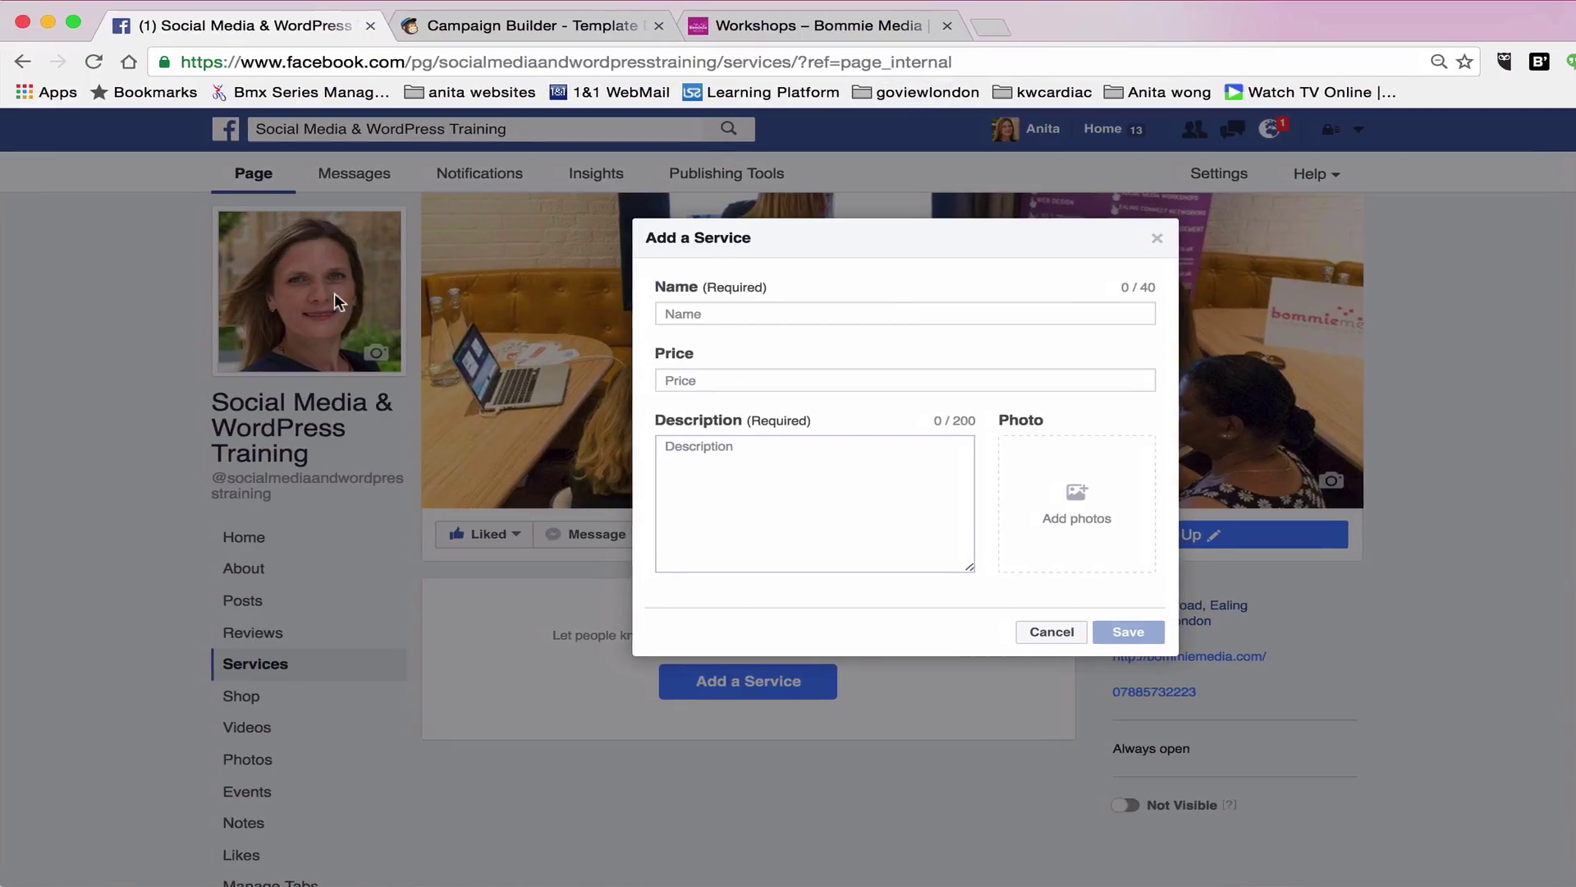
Paste the heading 'Social Media Training For Your Business' from the notes as the service name
key("super+Tab")
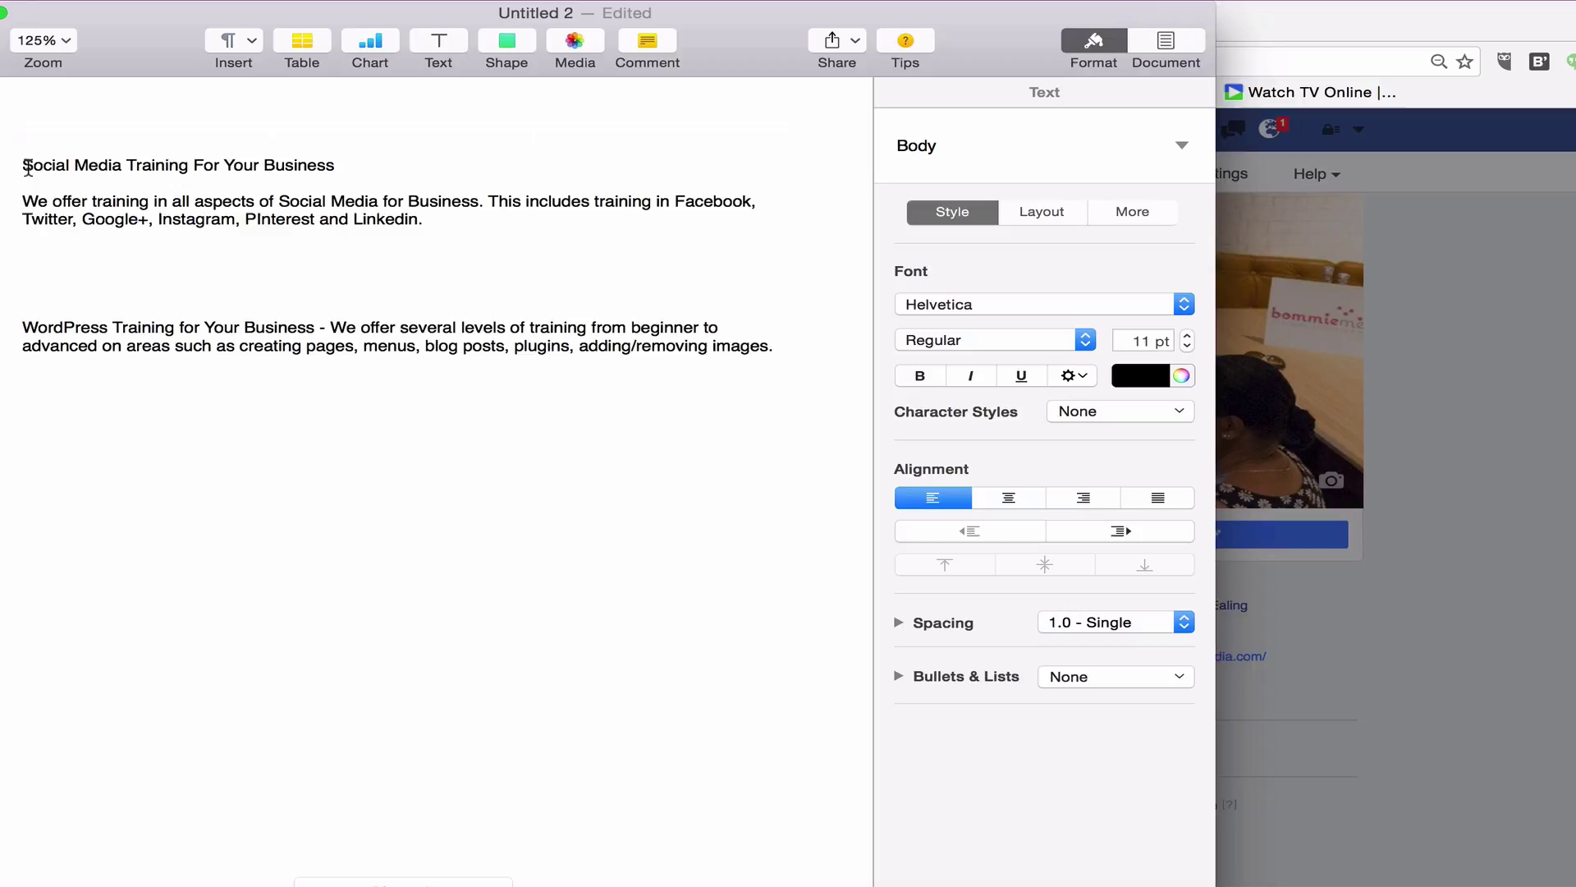
left_click_drag(24, 167, 338, 164)
key("super+c")
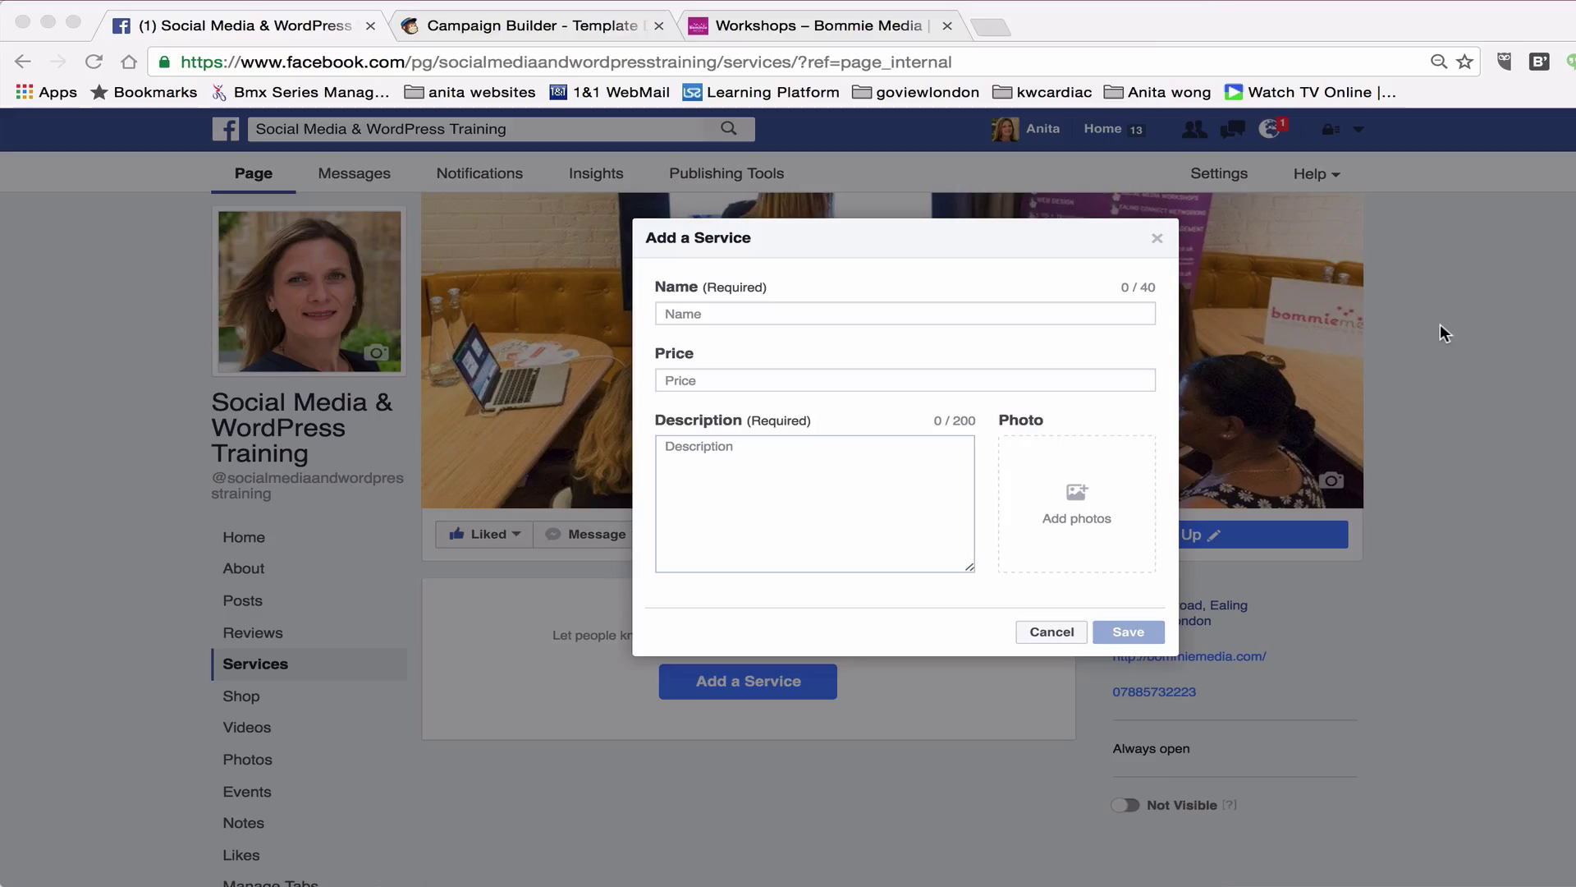
key("super+Tab")
left_click(854, 317)
key("super+v")
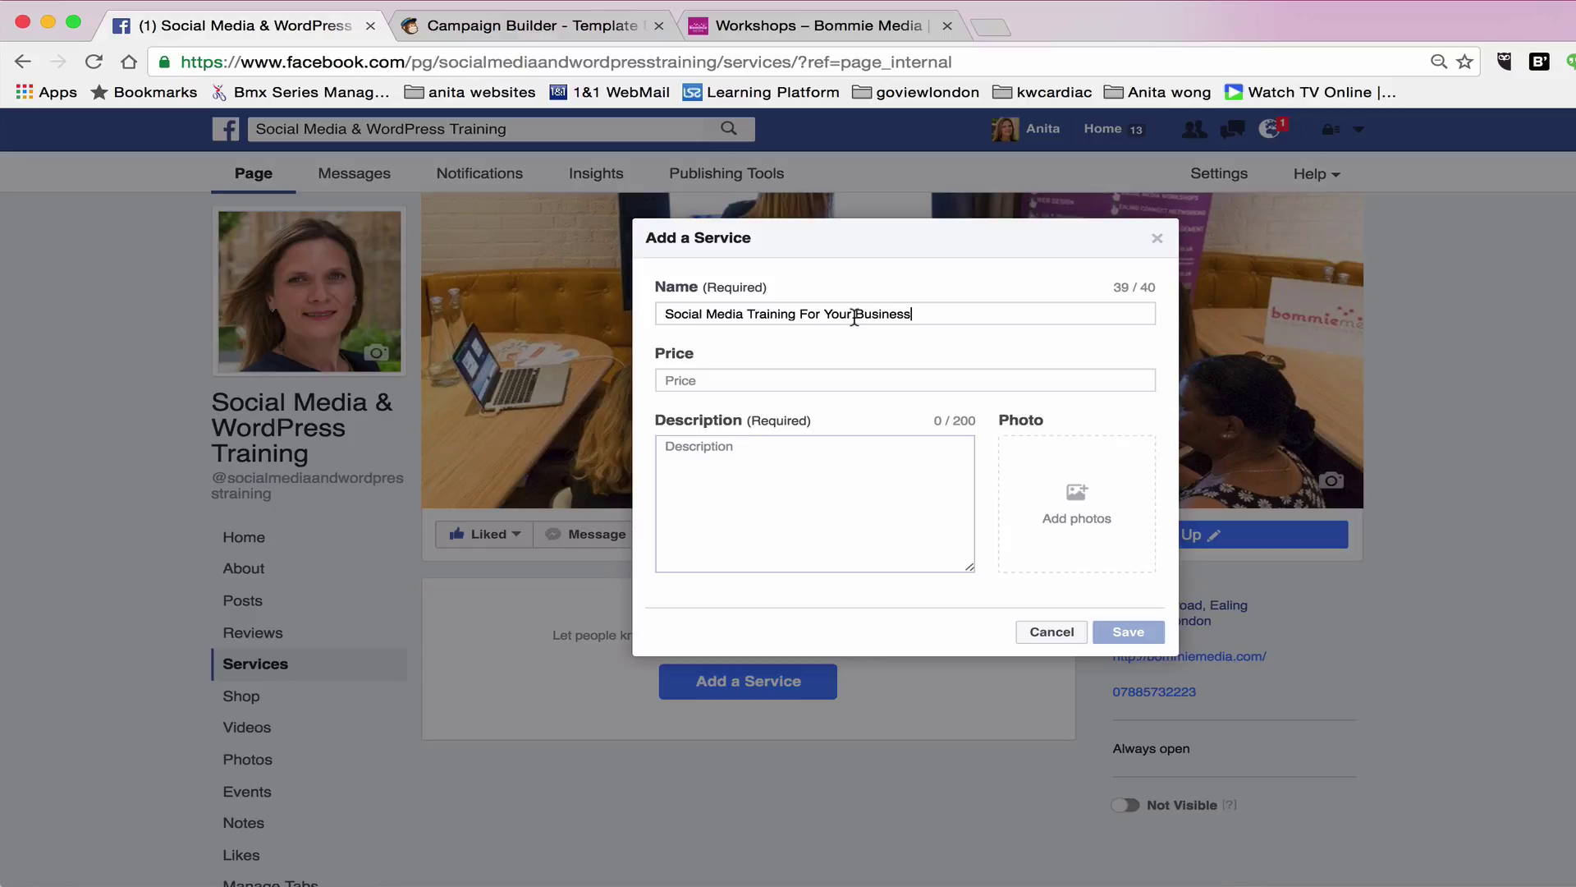
Set the price to 'From £75' and paste the social media description paragraph
left_click(795, 382)
type("From £75")
left_click(780, 464)
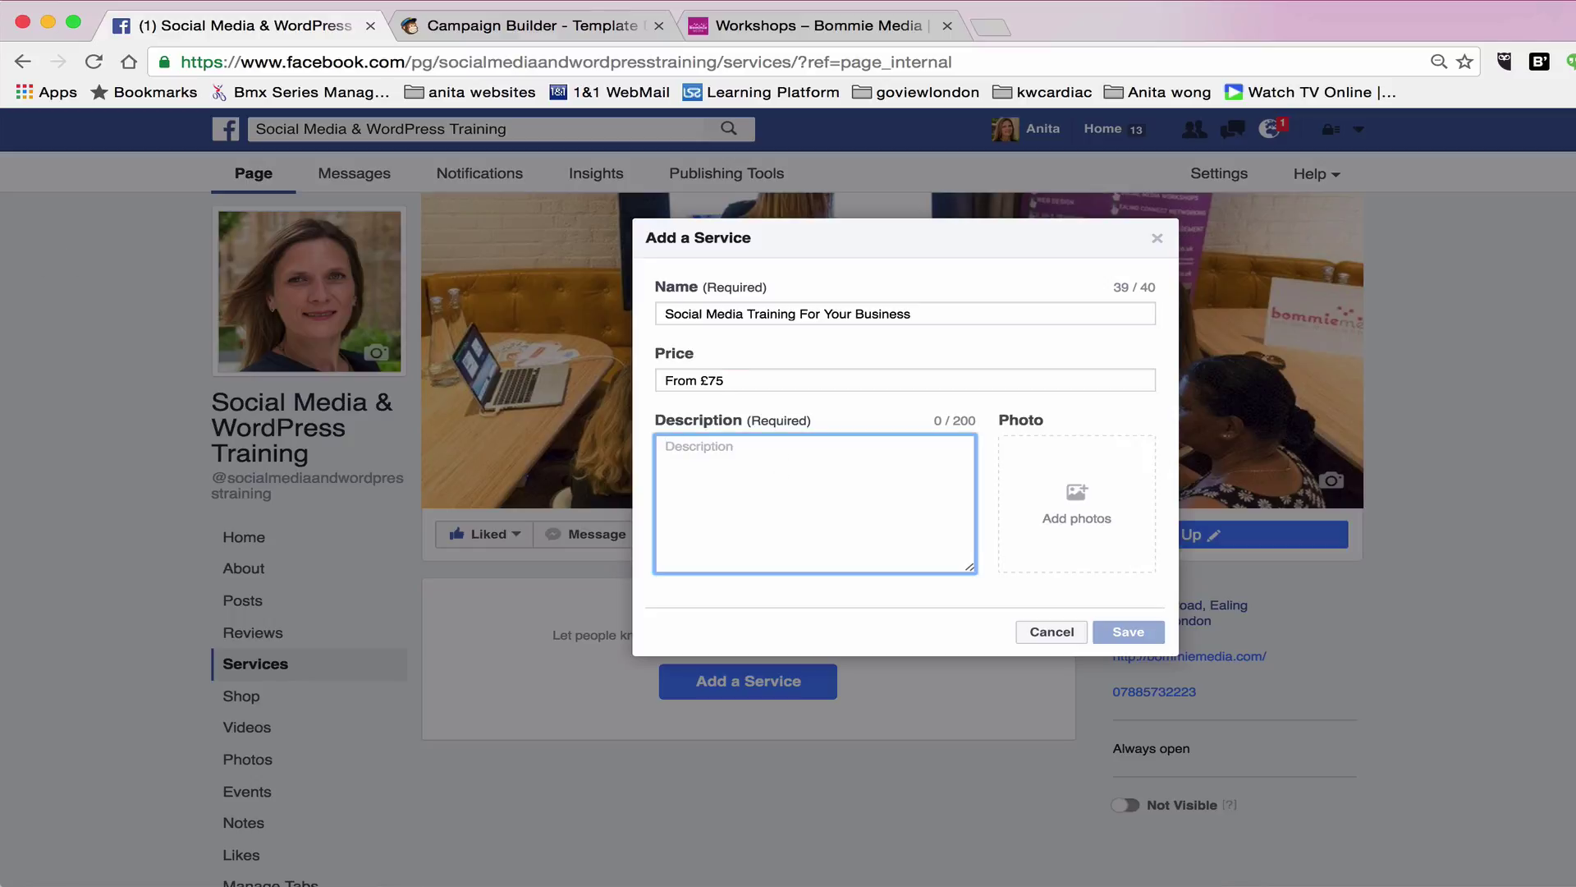
key("super+Tab")
left_click_drag(22, 200, 423, 232)
key("super+c")
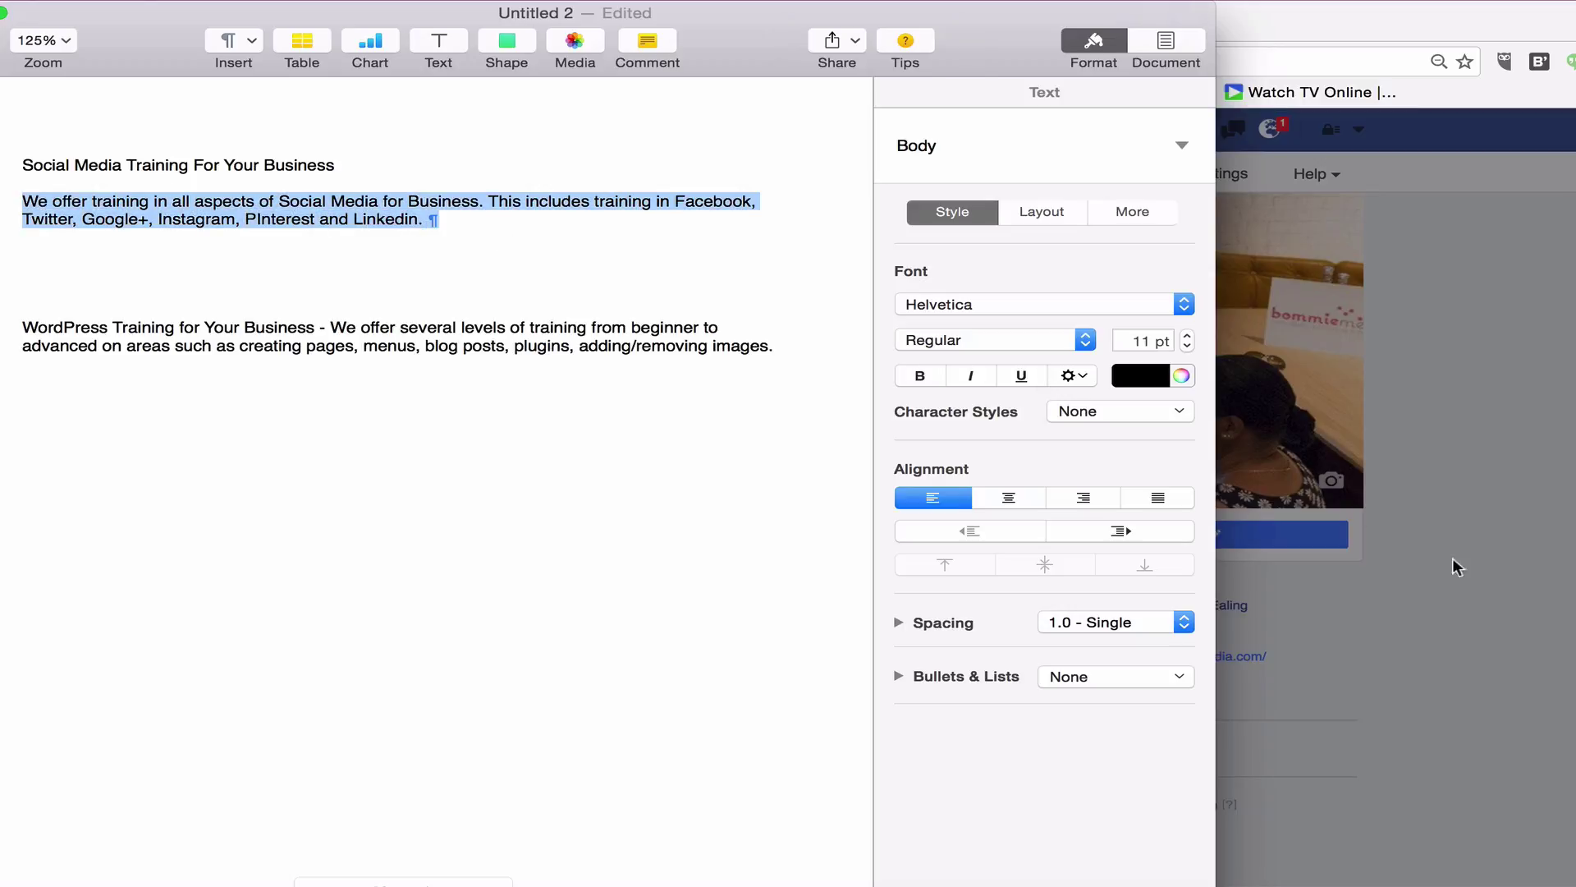
left_click(1484, 570)
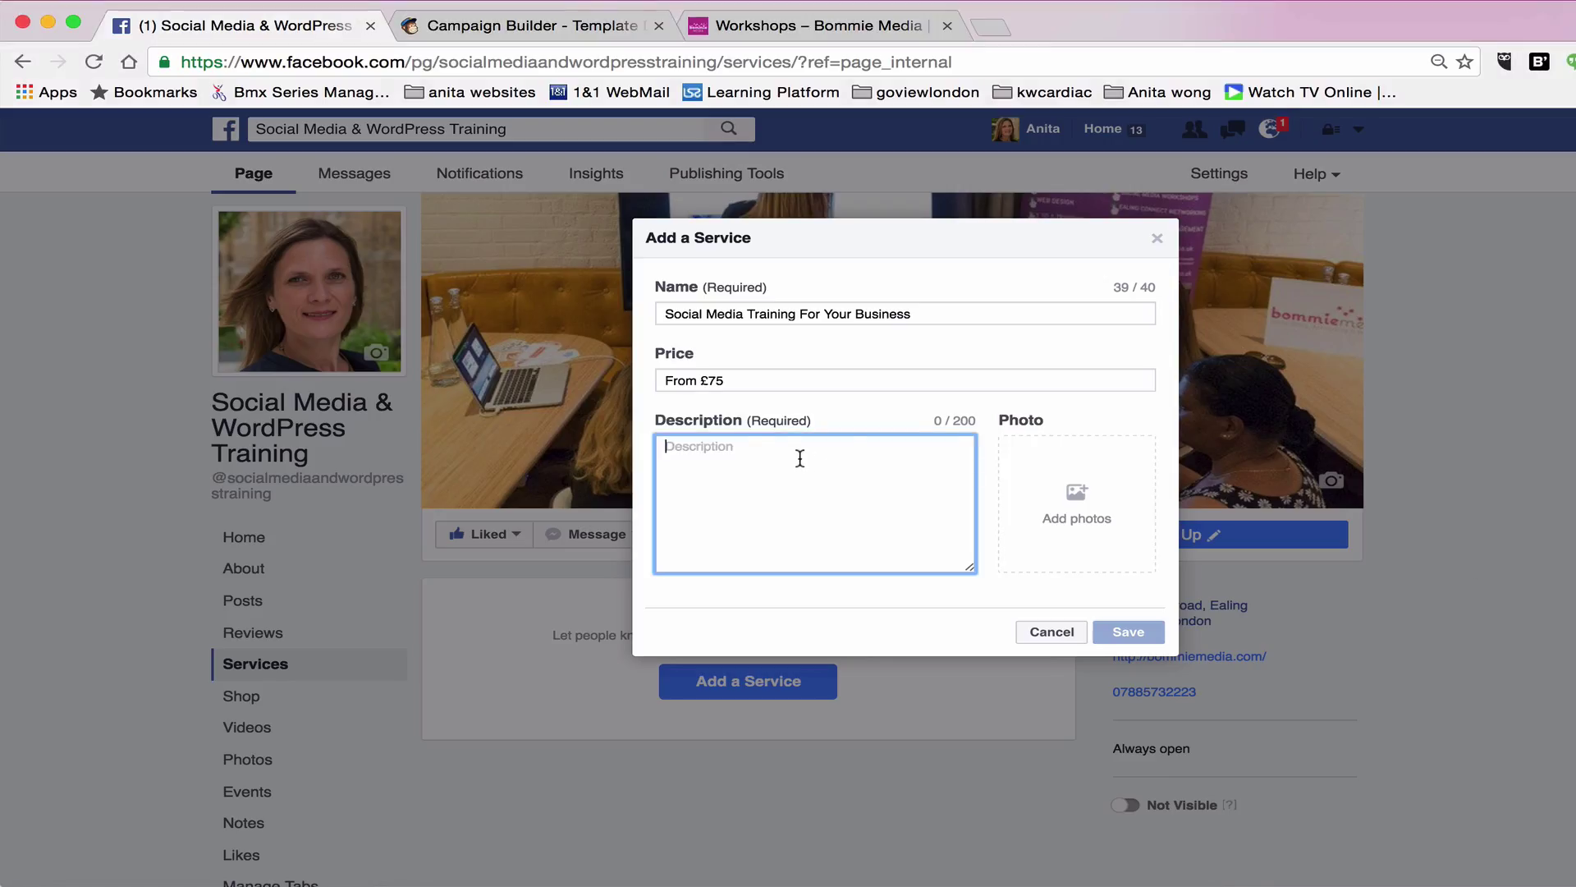
key("super+v")
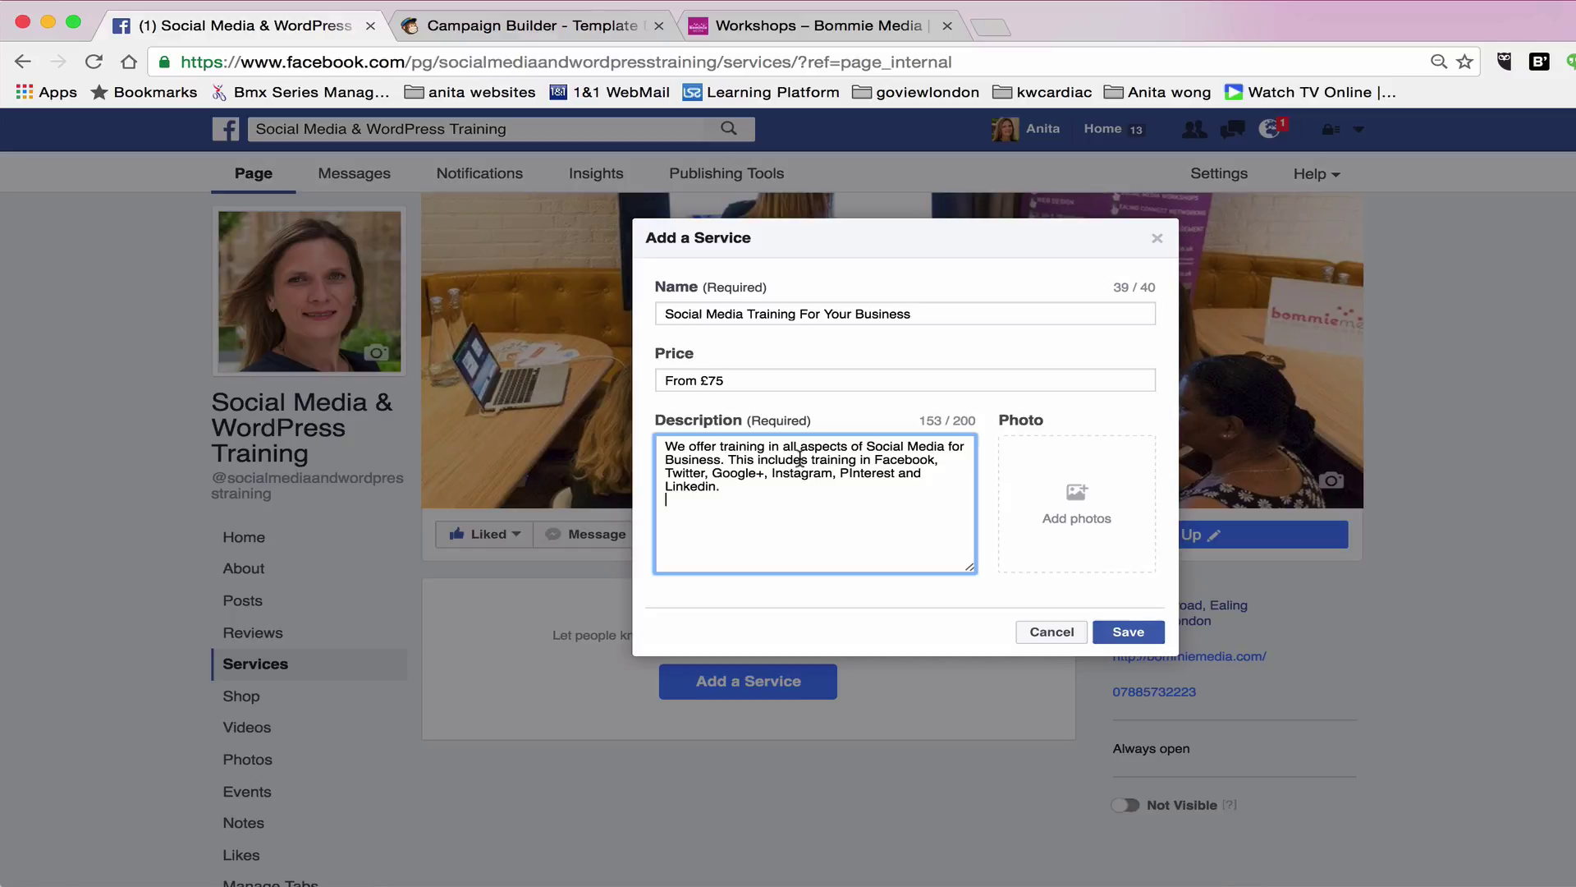
Upload 0o1a3081-932.jpg from the computer and use it as the service photo
left_click(1070, 505)
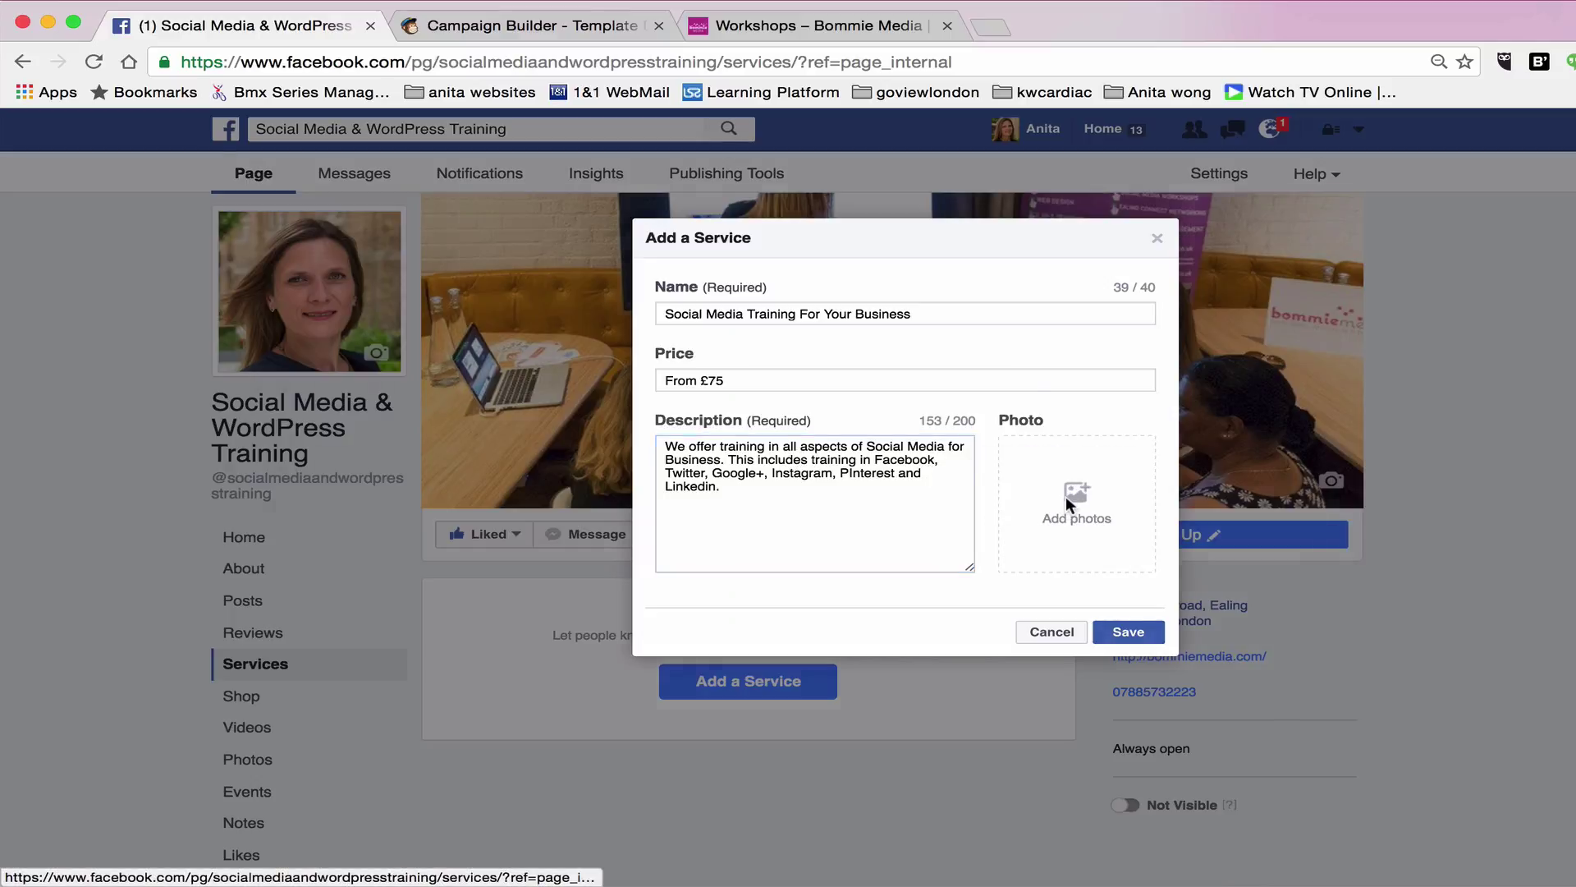
left_click(556, 307)
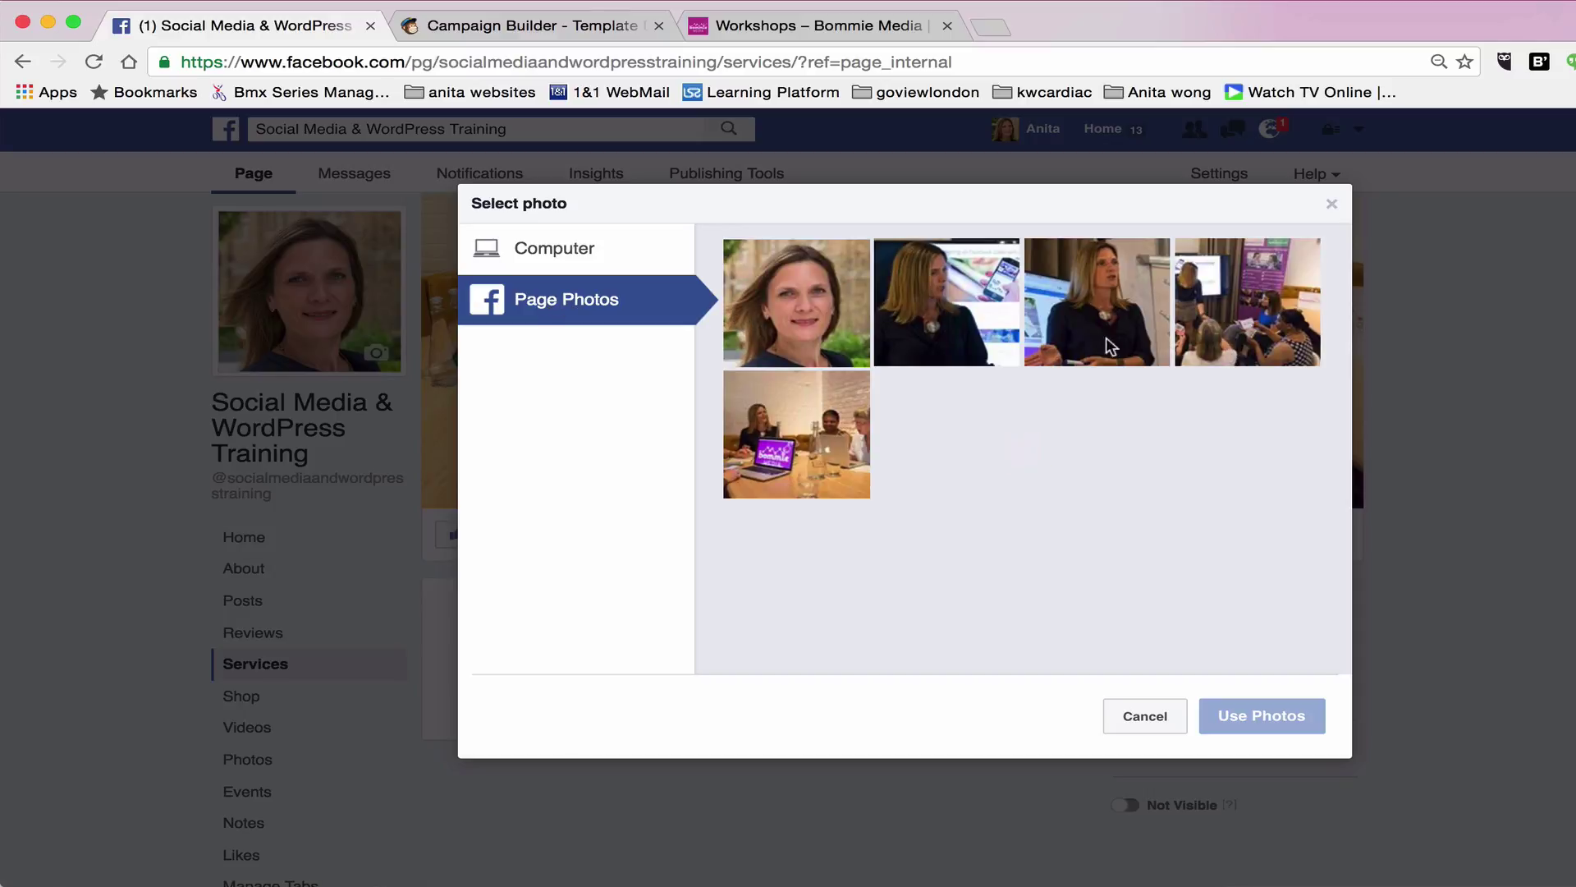
left_click(546, 250)
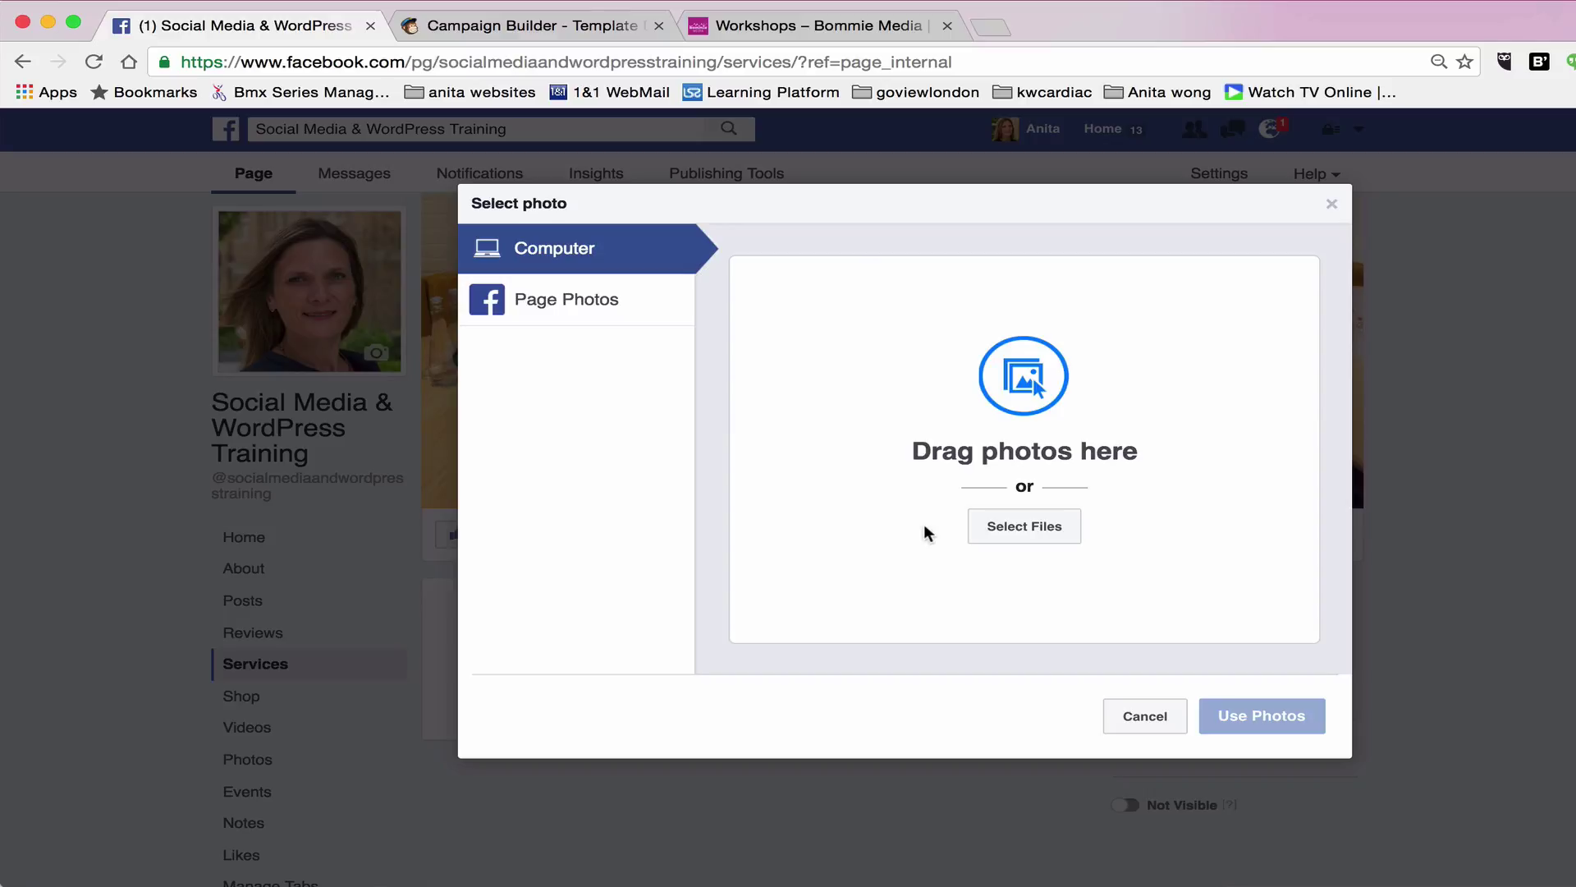
left_click(1044, 527)
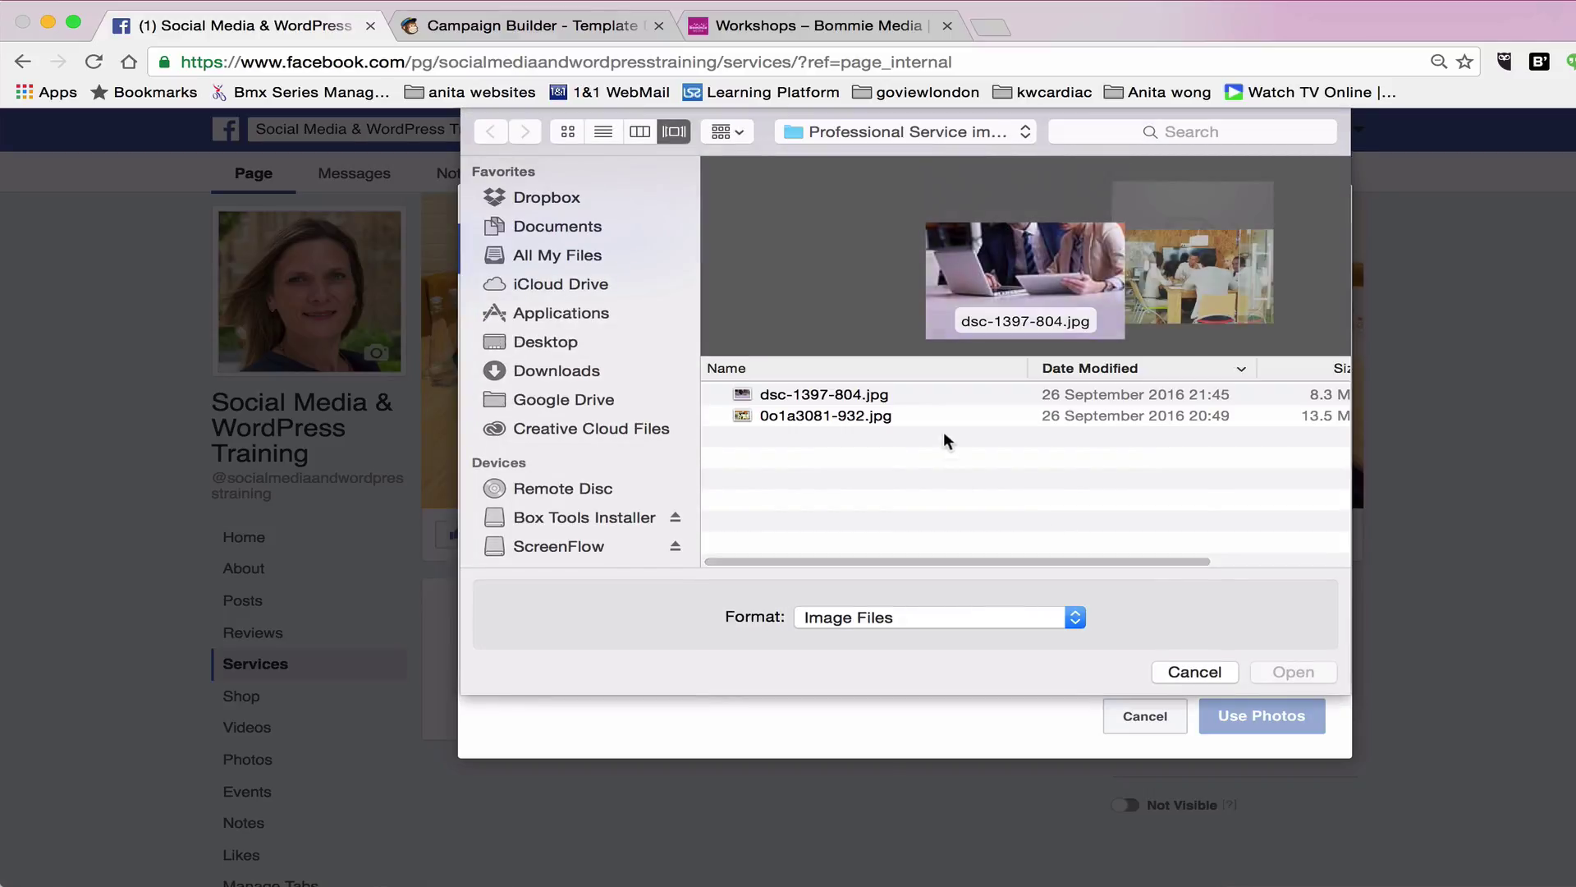
left_click(934, 413)
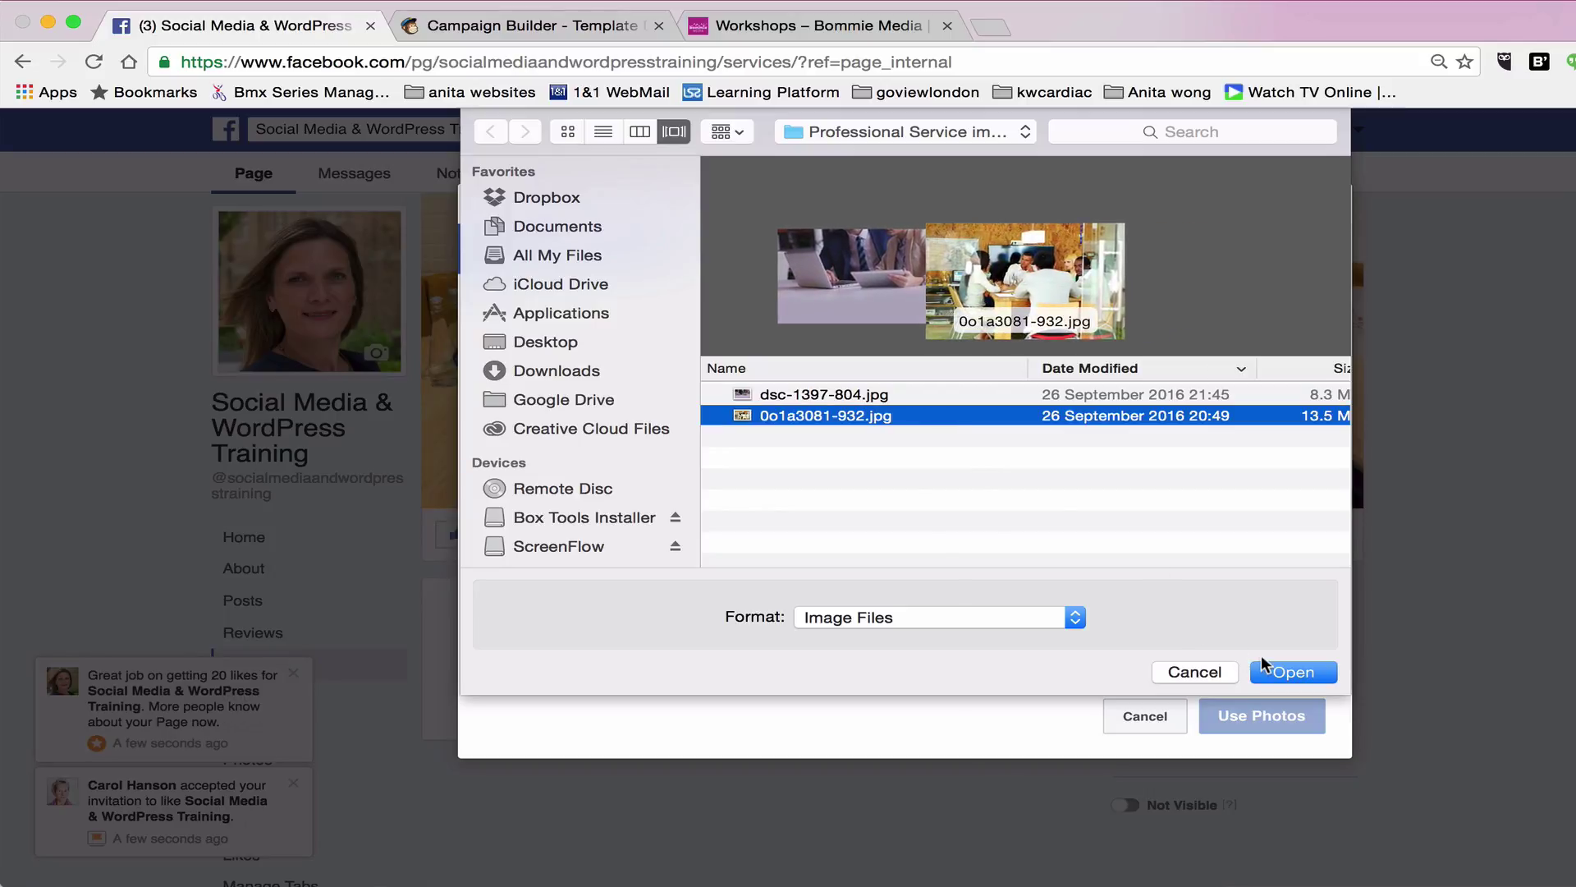
left_click(1293, 672)
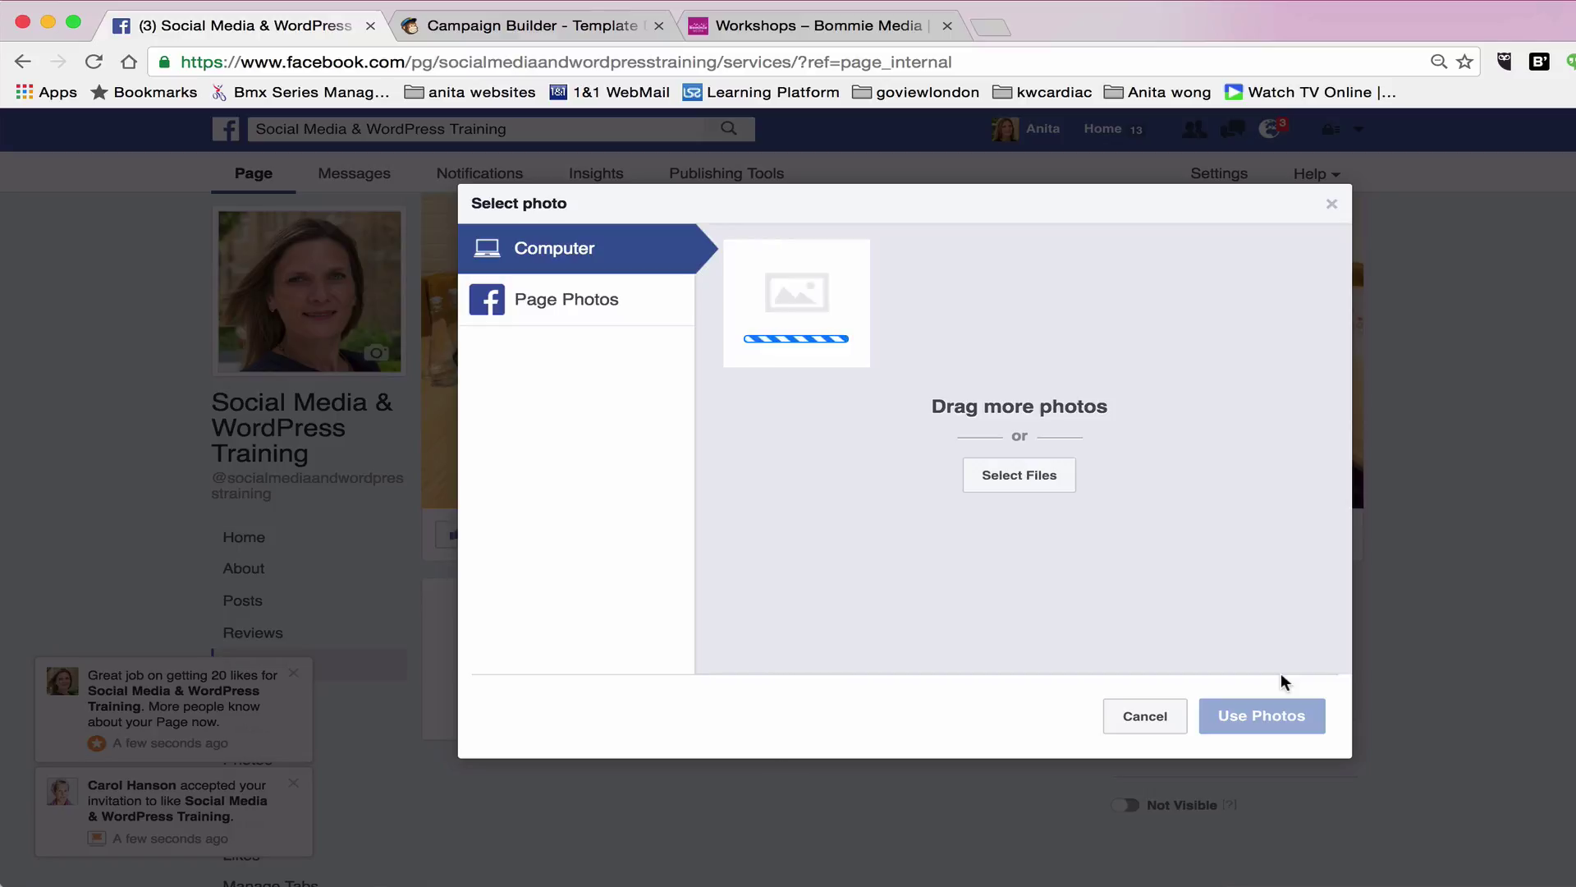
left_click(1250, 697)
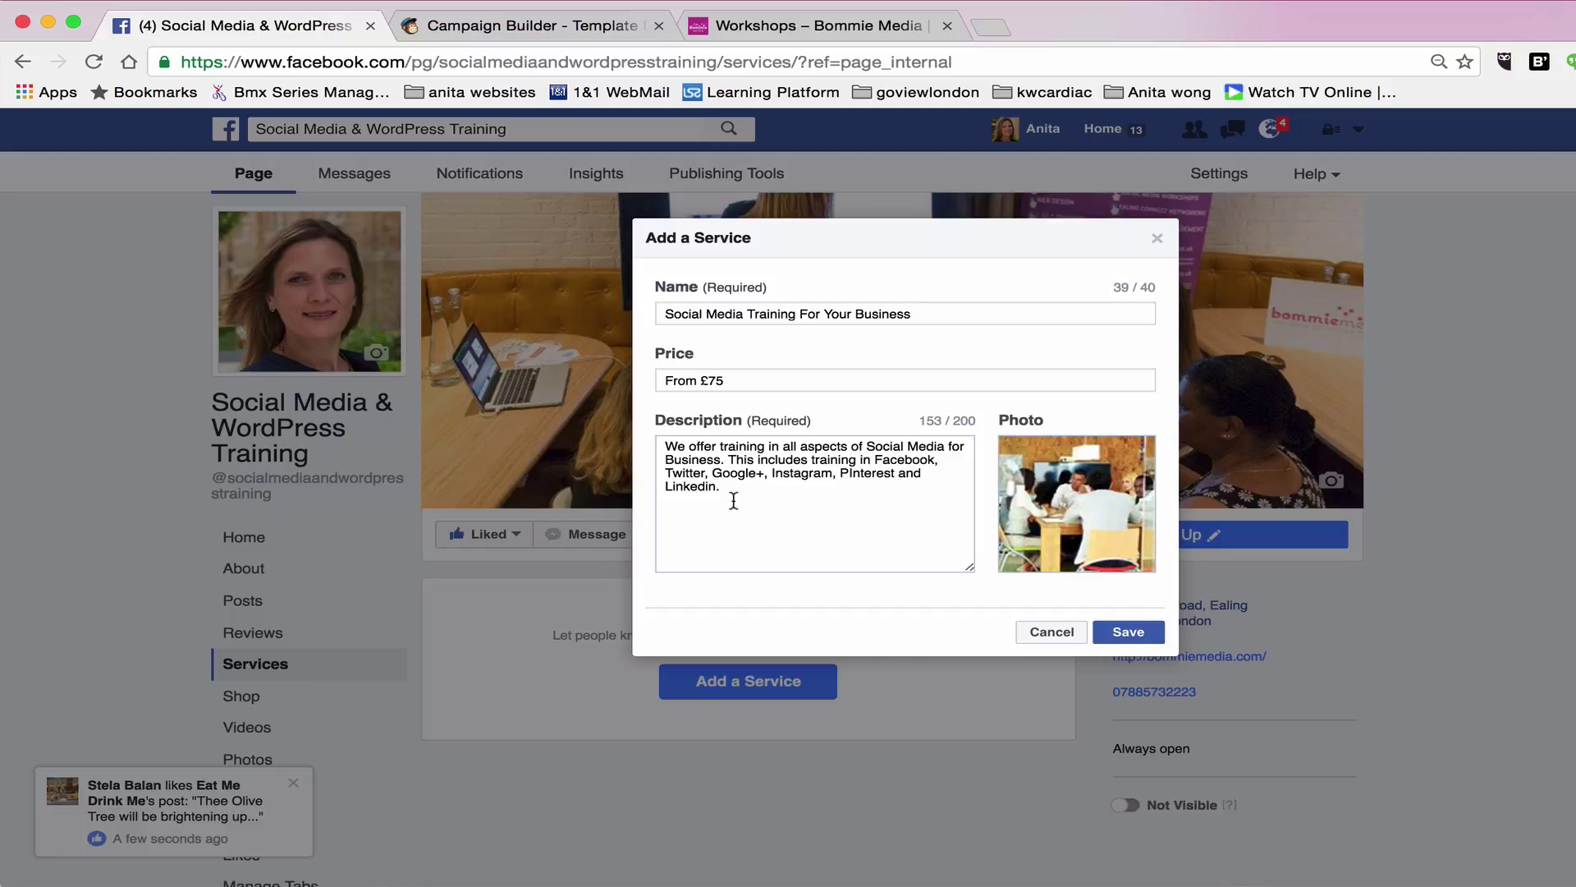
Save the social media training service and start a second, empty service form
mouse_move(1055, 521)
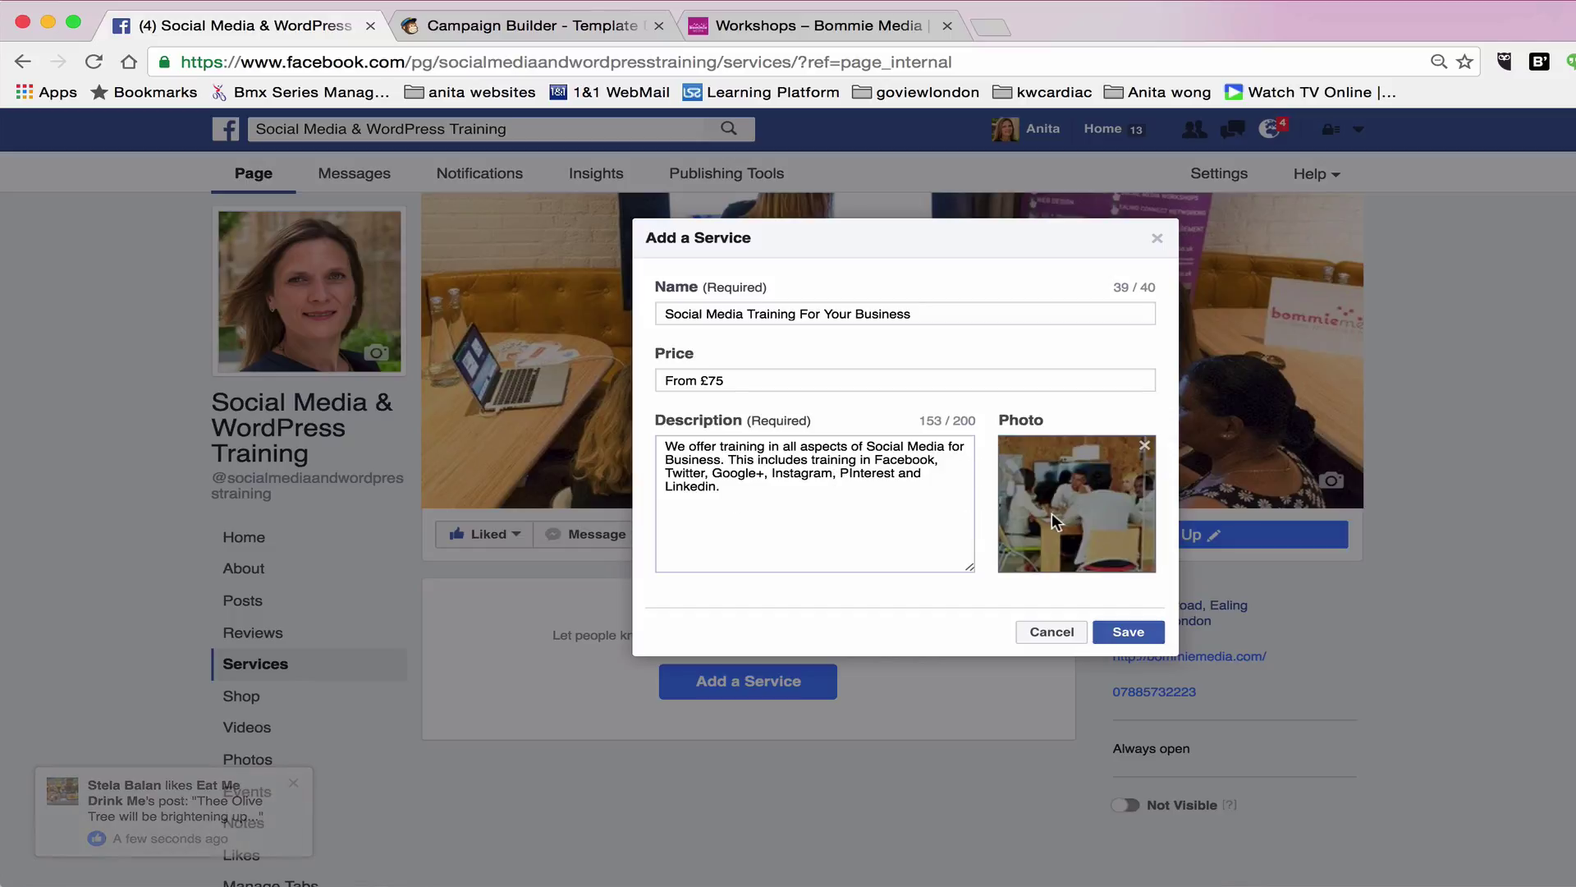
left_click(1127, 632)
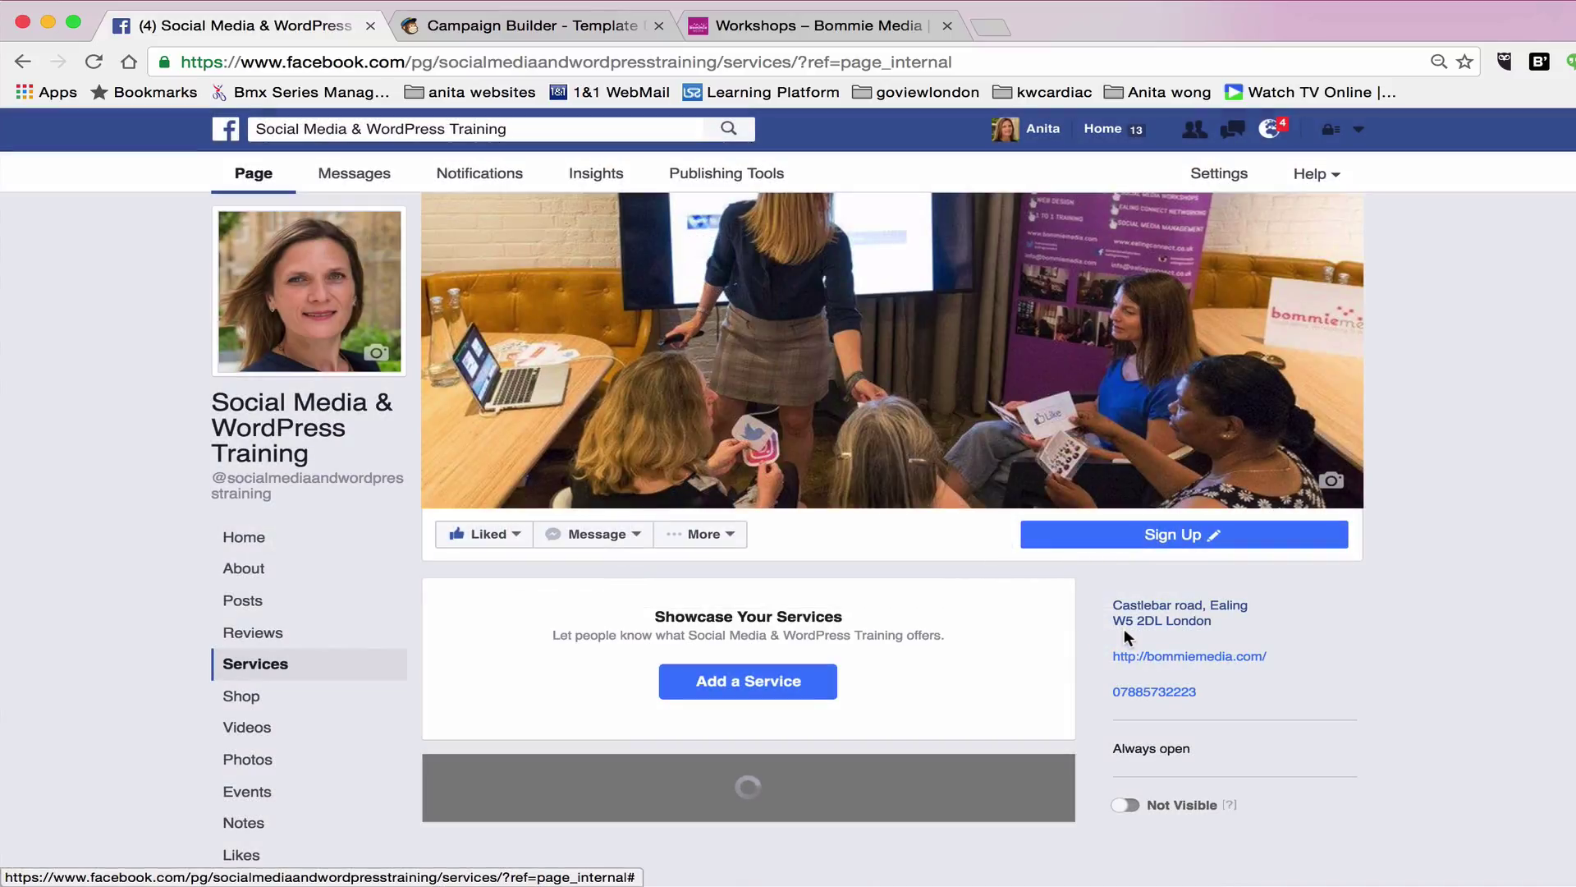
scroll(720, 706, "down", 3)
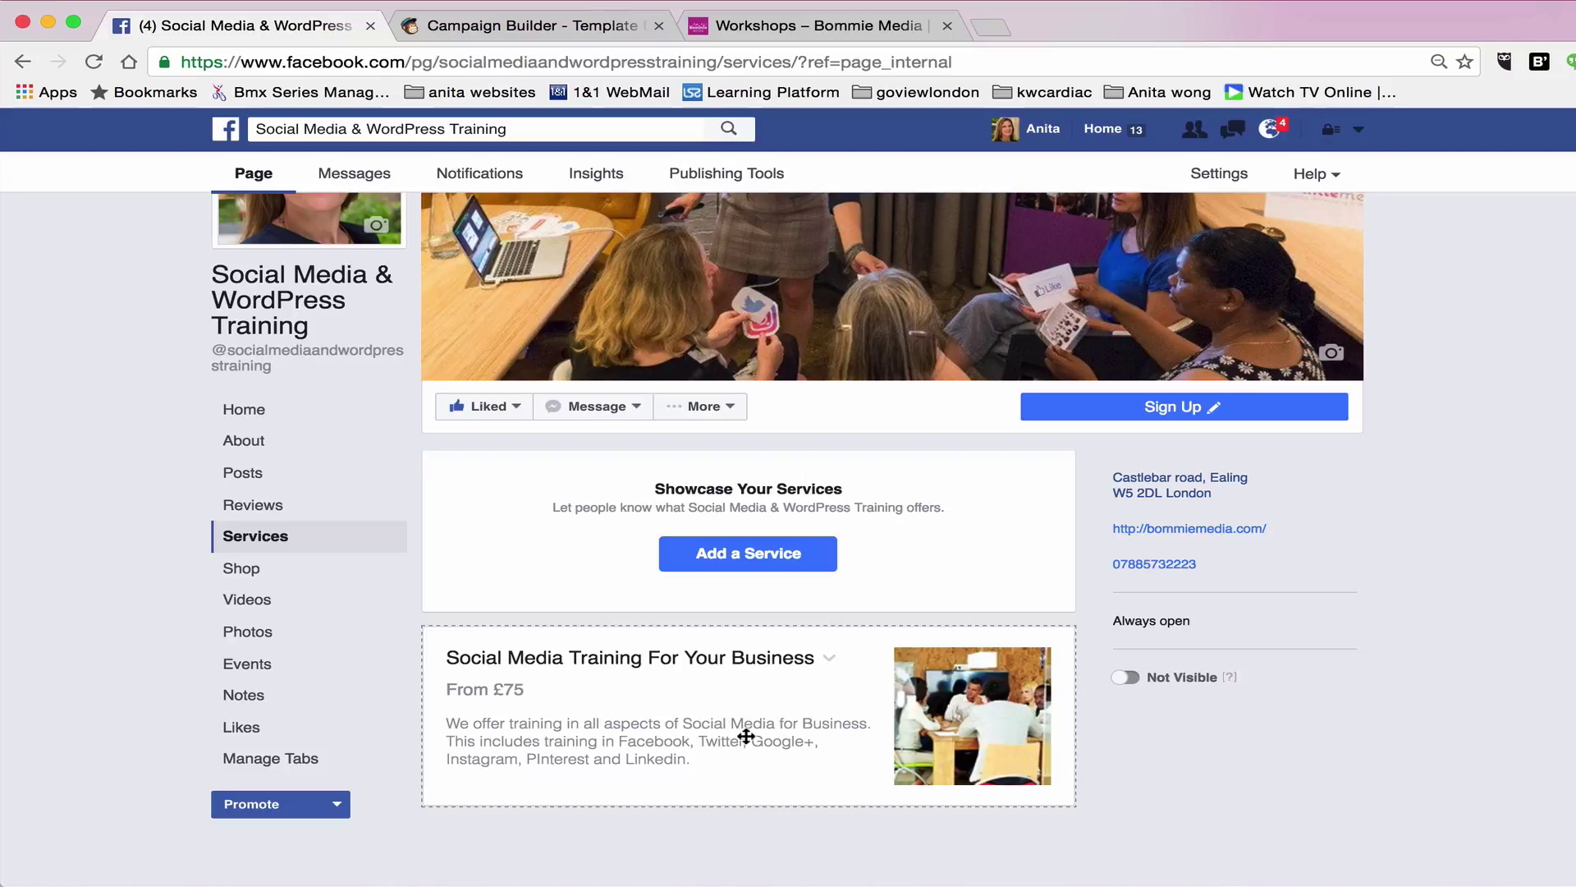
left_click(722, 550)
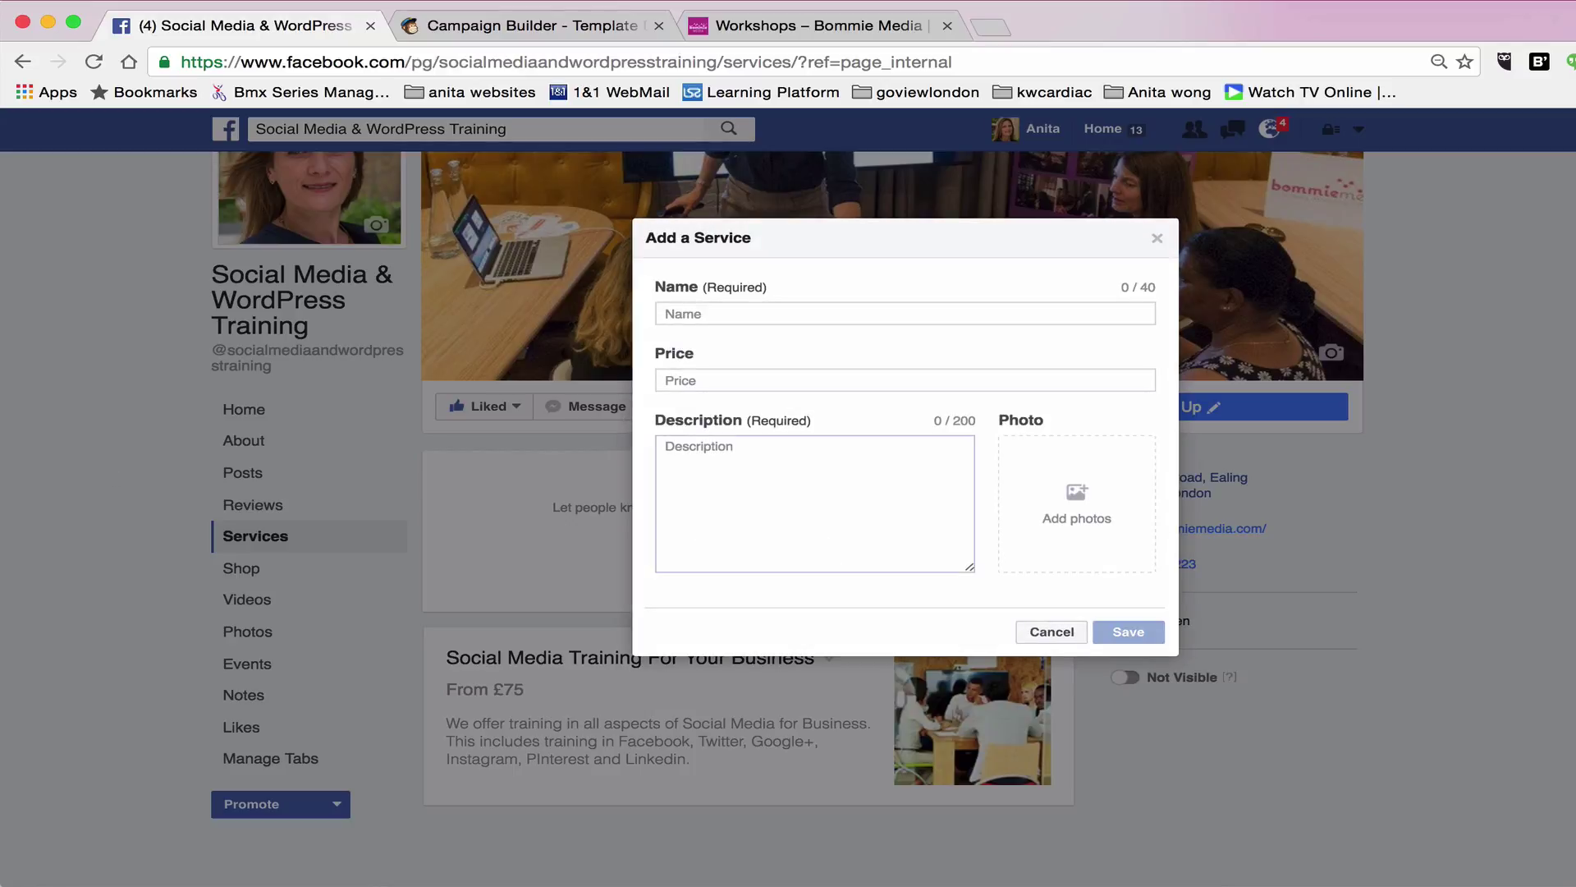
Paste the heading 'WordPress Training for Your Business' from the notes as the service name
key("super+Tab")
left_click_drag(22, 325, 312, 327)
key("super+c")
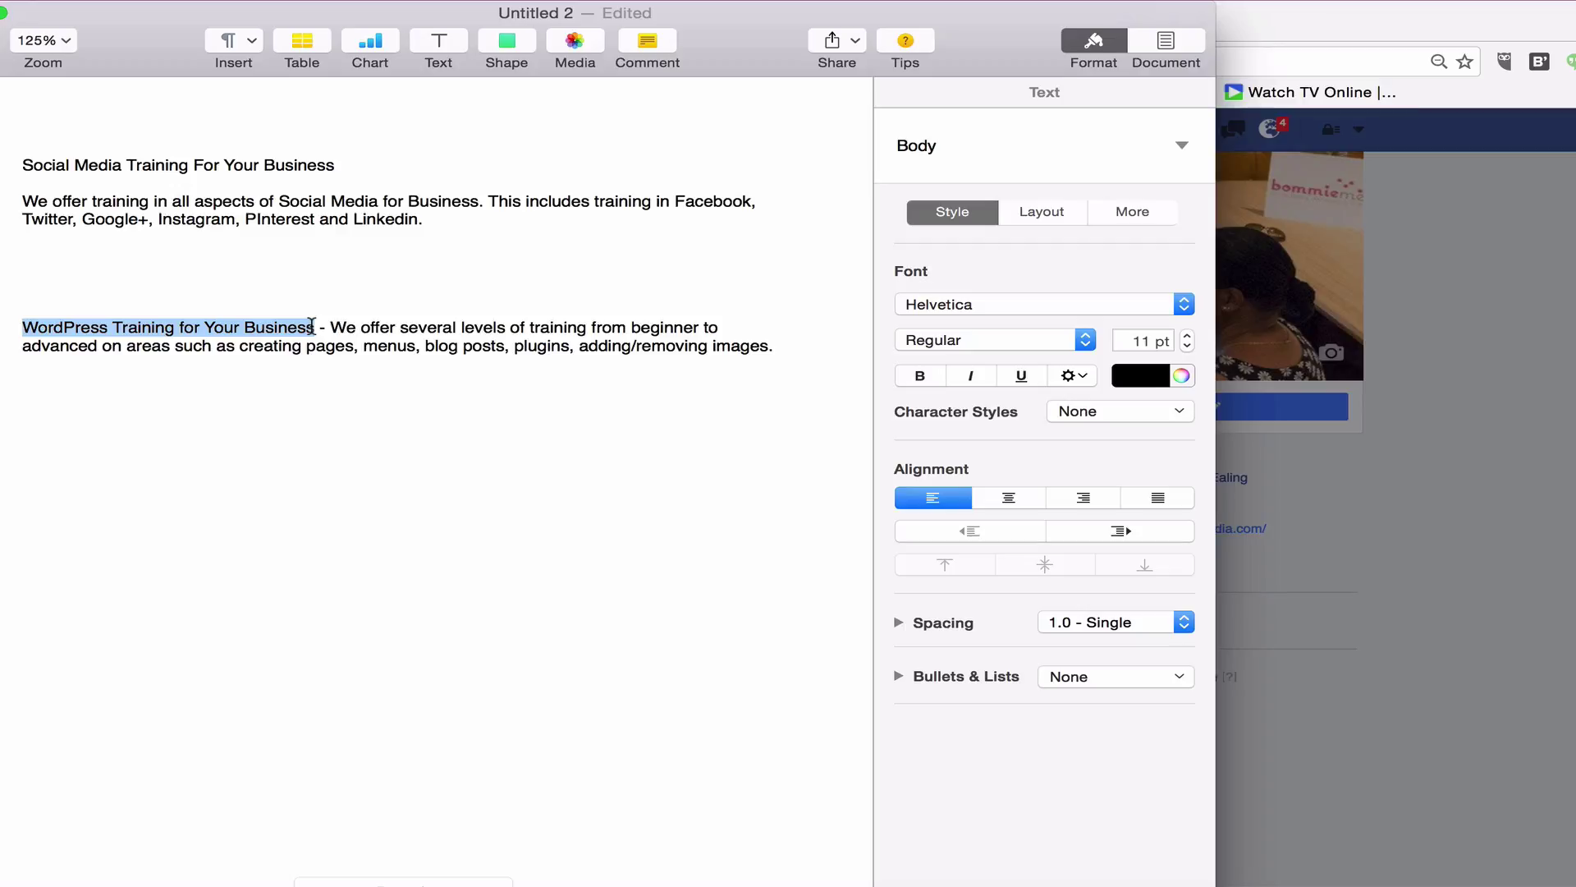
key("super+Tab")
left_click(698, 310)
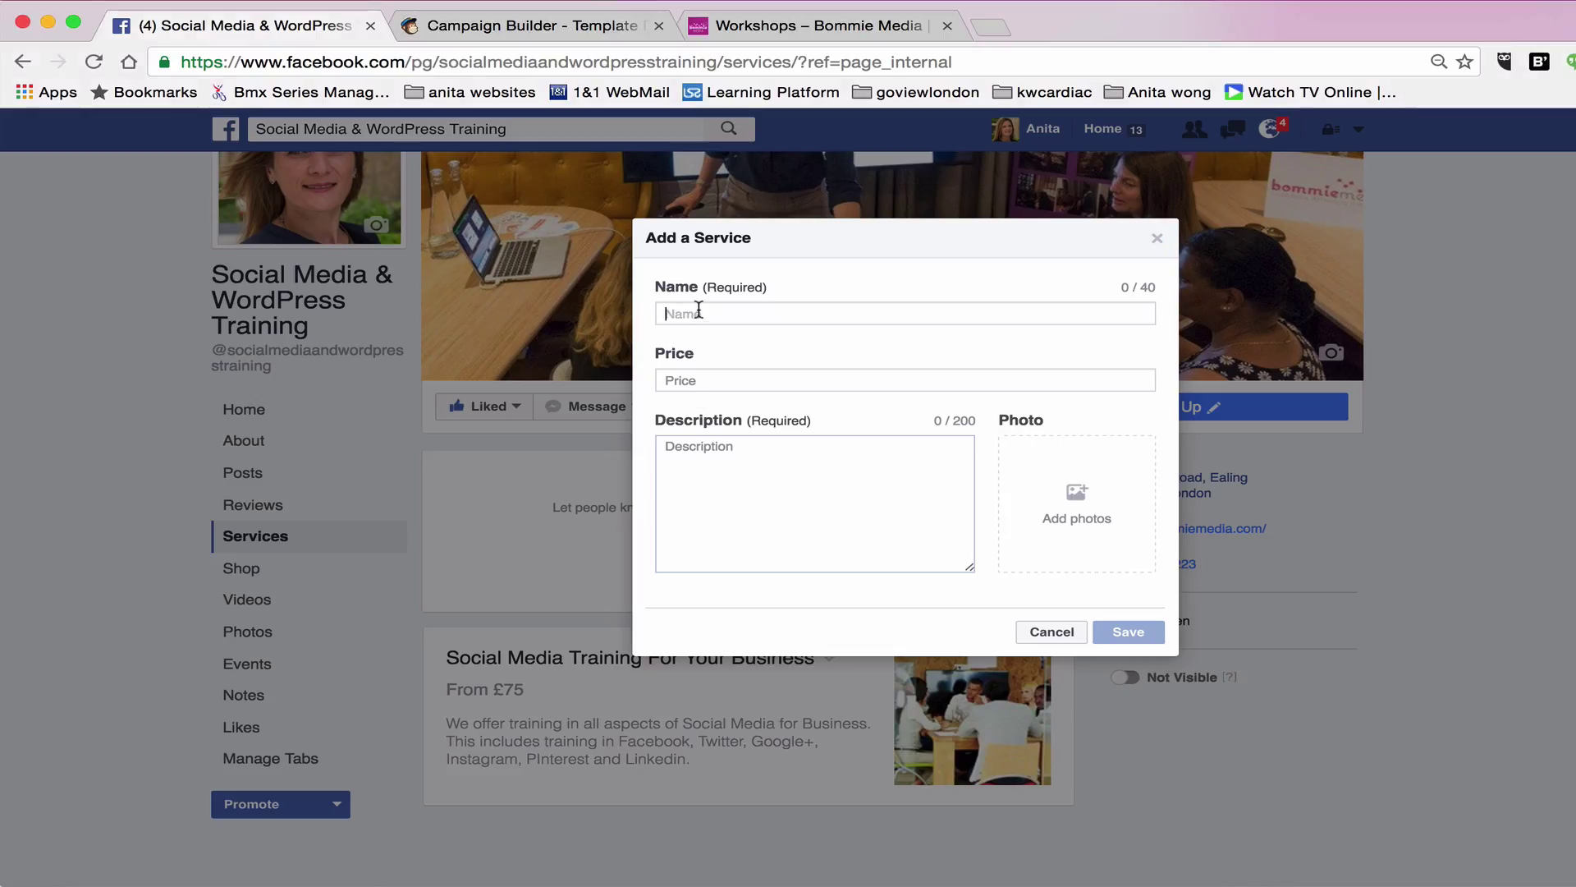
key("super+v")
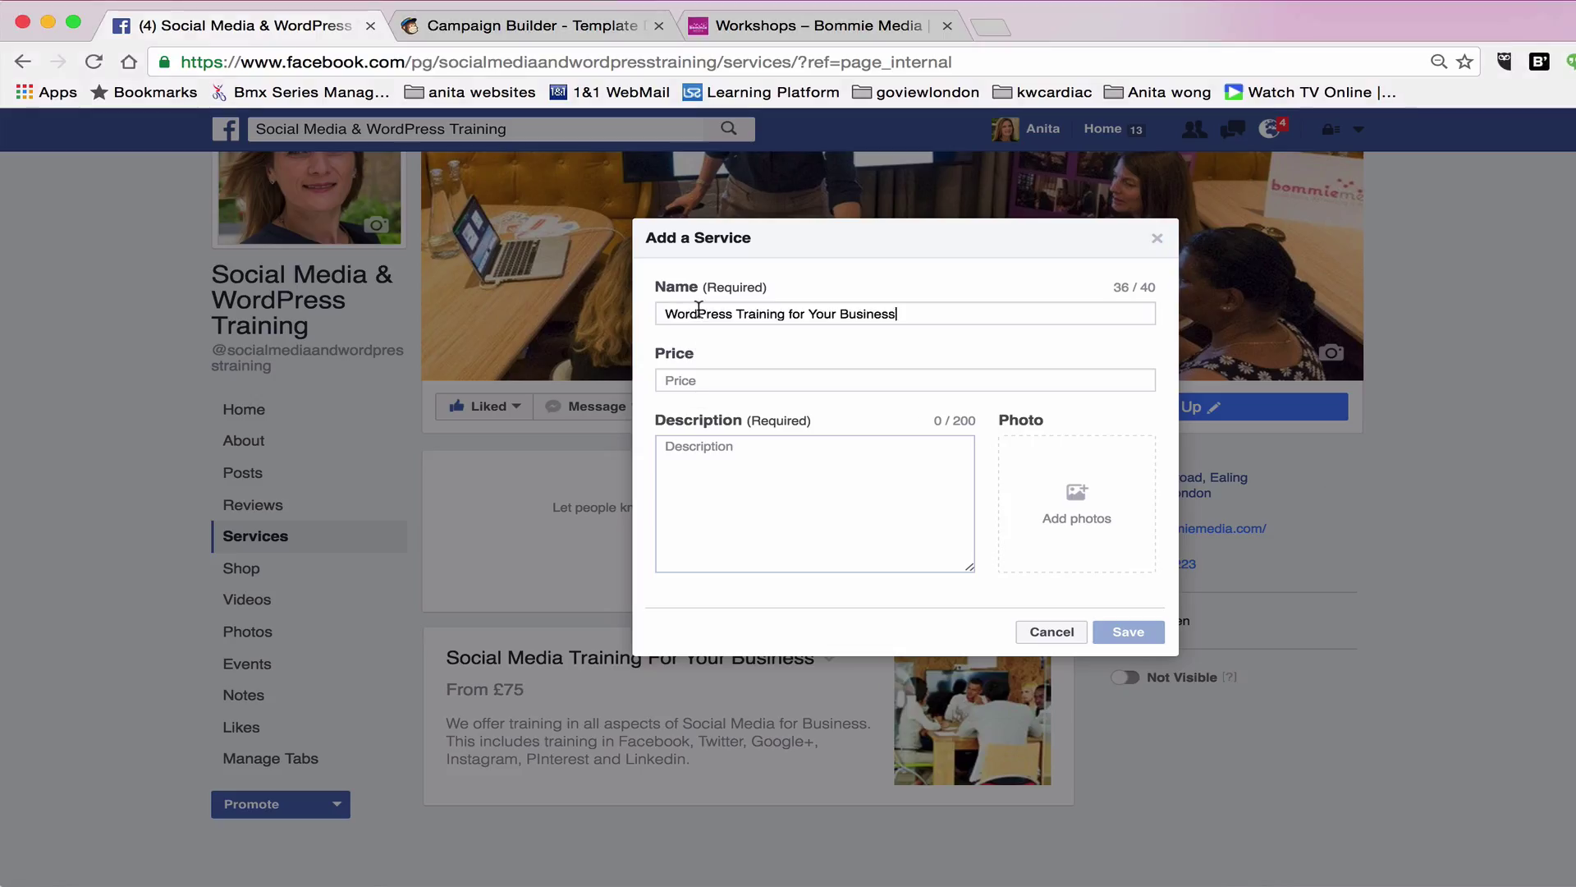
Set the price to 'From £75' and add the WordPress description from the notes
left_click(696, 377)
type("From £75")
left_click(699, 454)
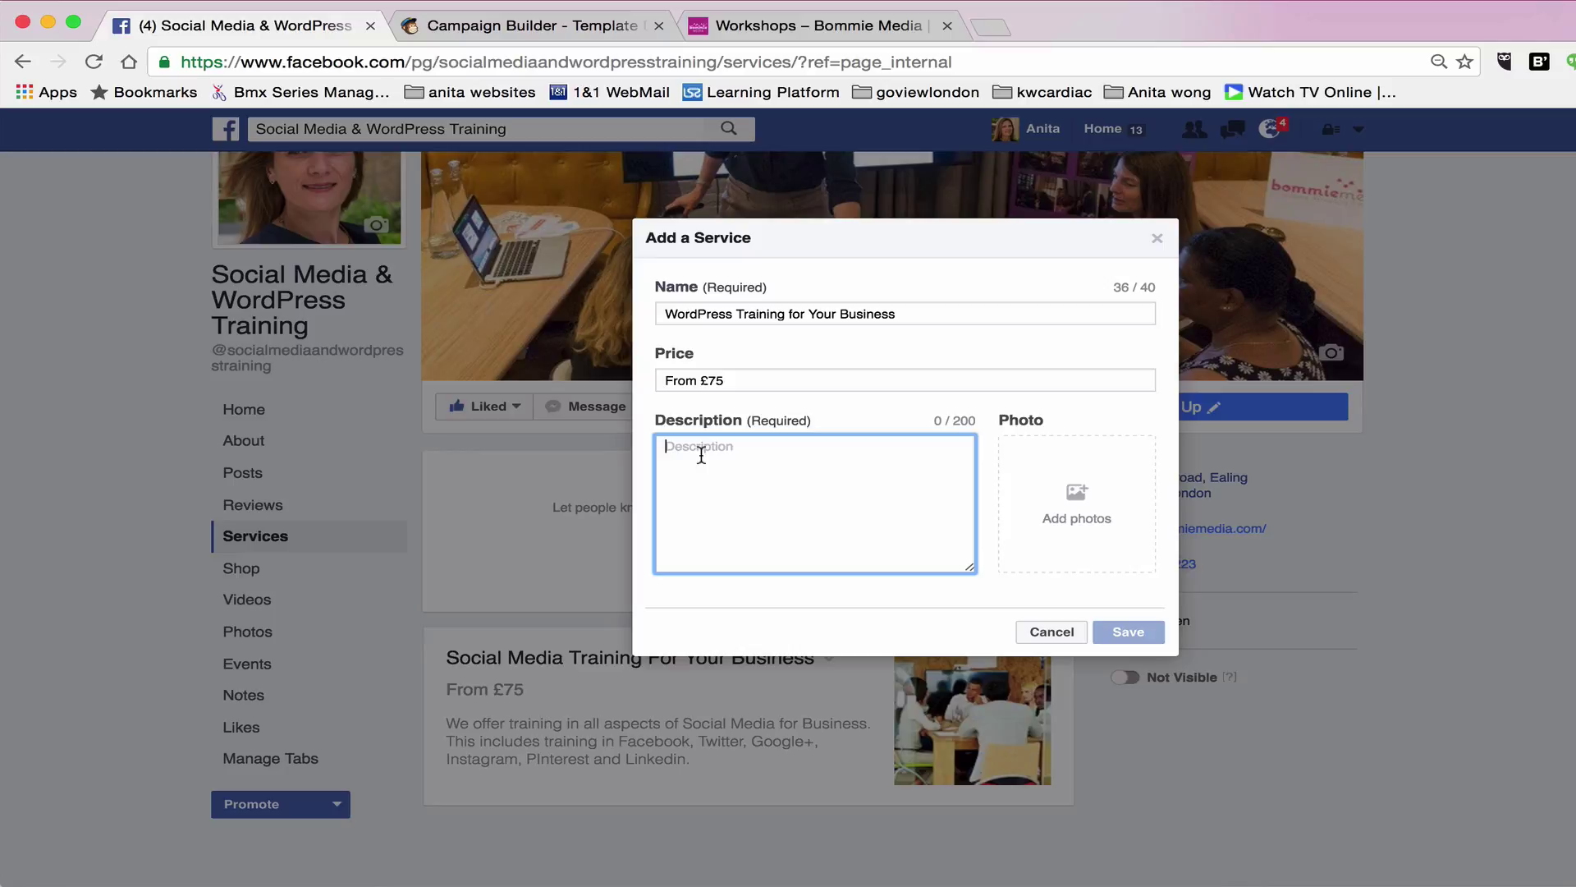
key("super+Tab")
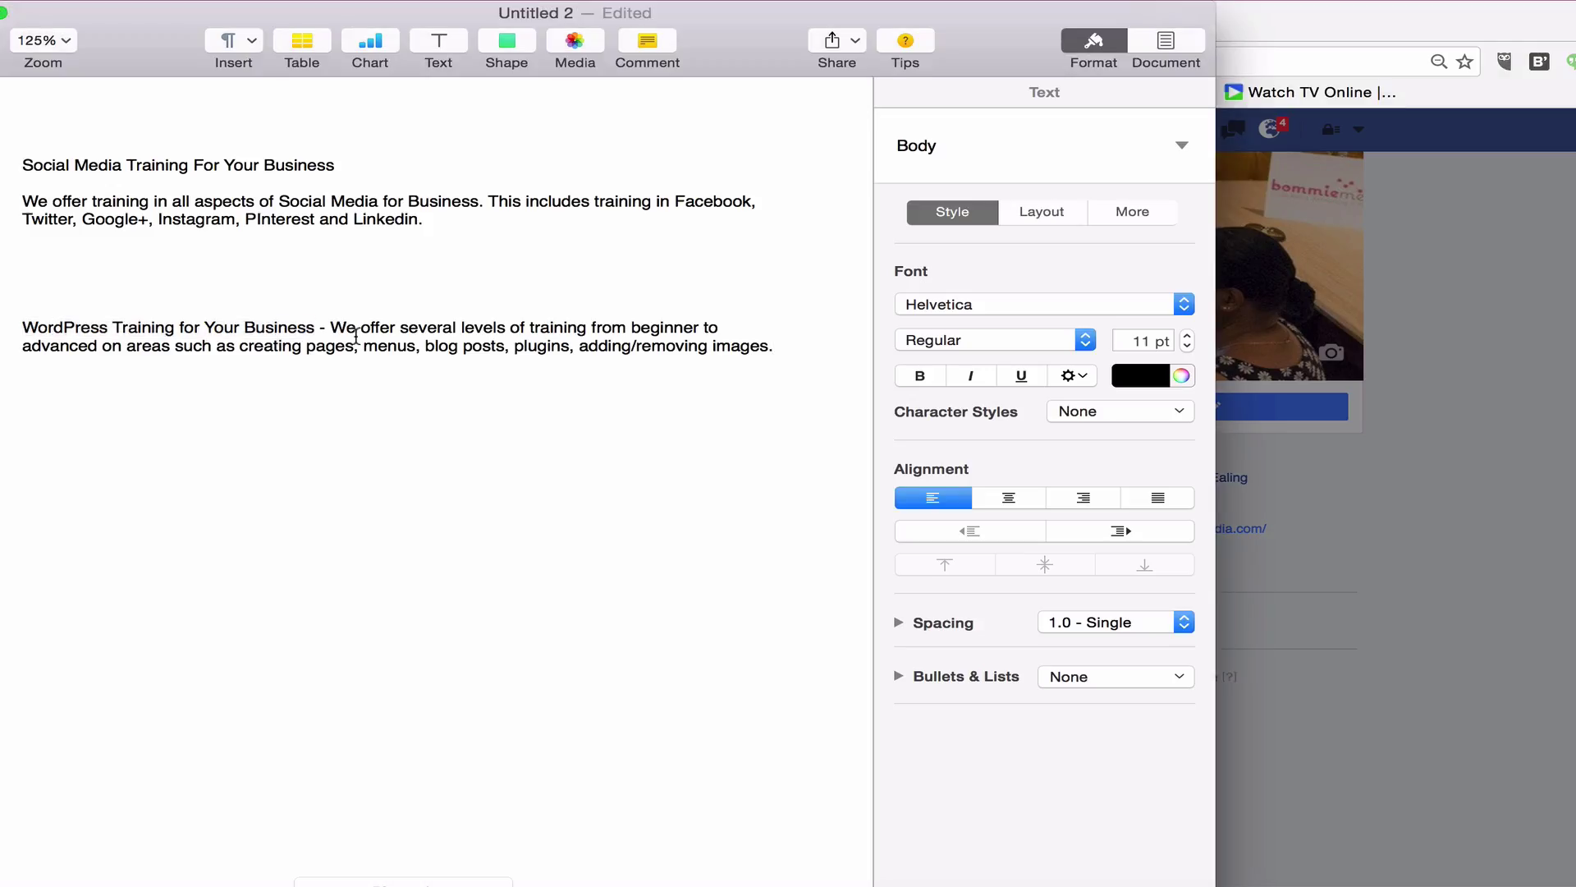
left_click_drag(331, 326, 780, 349)
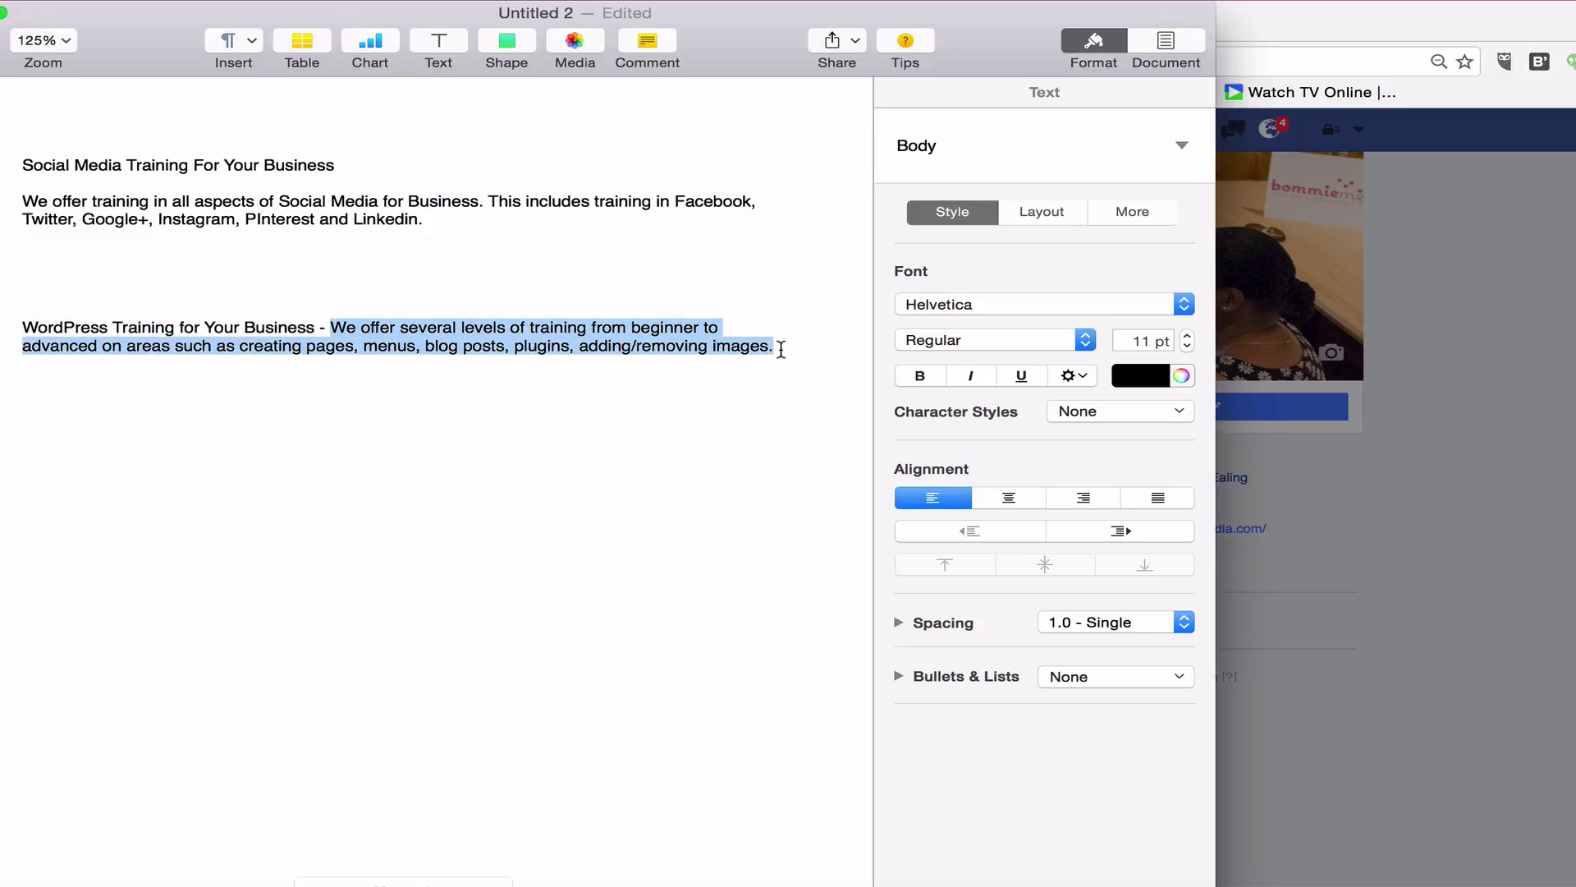
left_click(1442, 589)
left_click(654, 483)
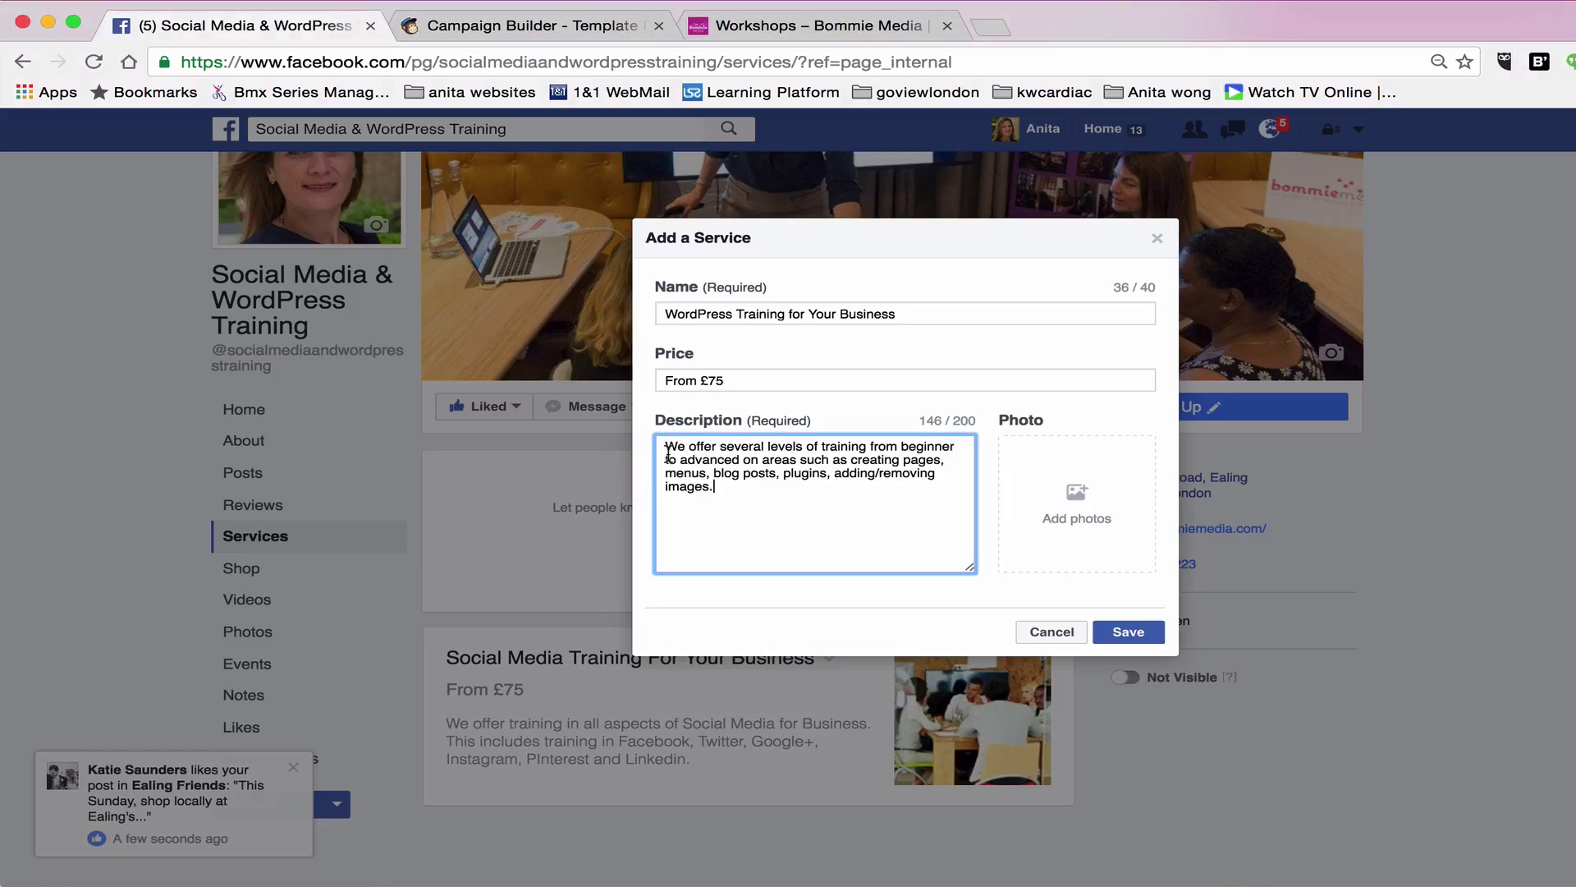
Attach dsc-1397-804.jpg as the photo and save the WordPress training service
left_click(1070, 507)
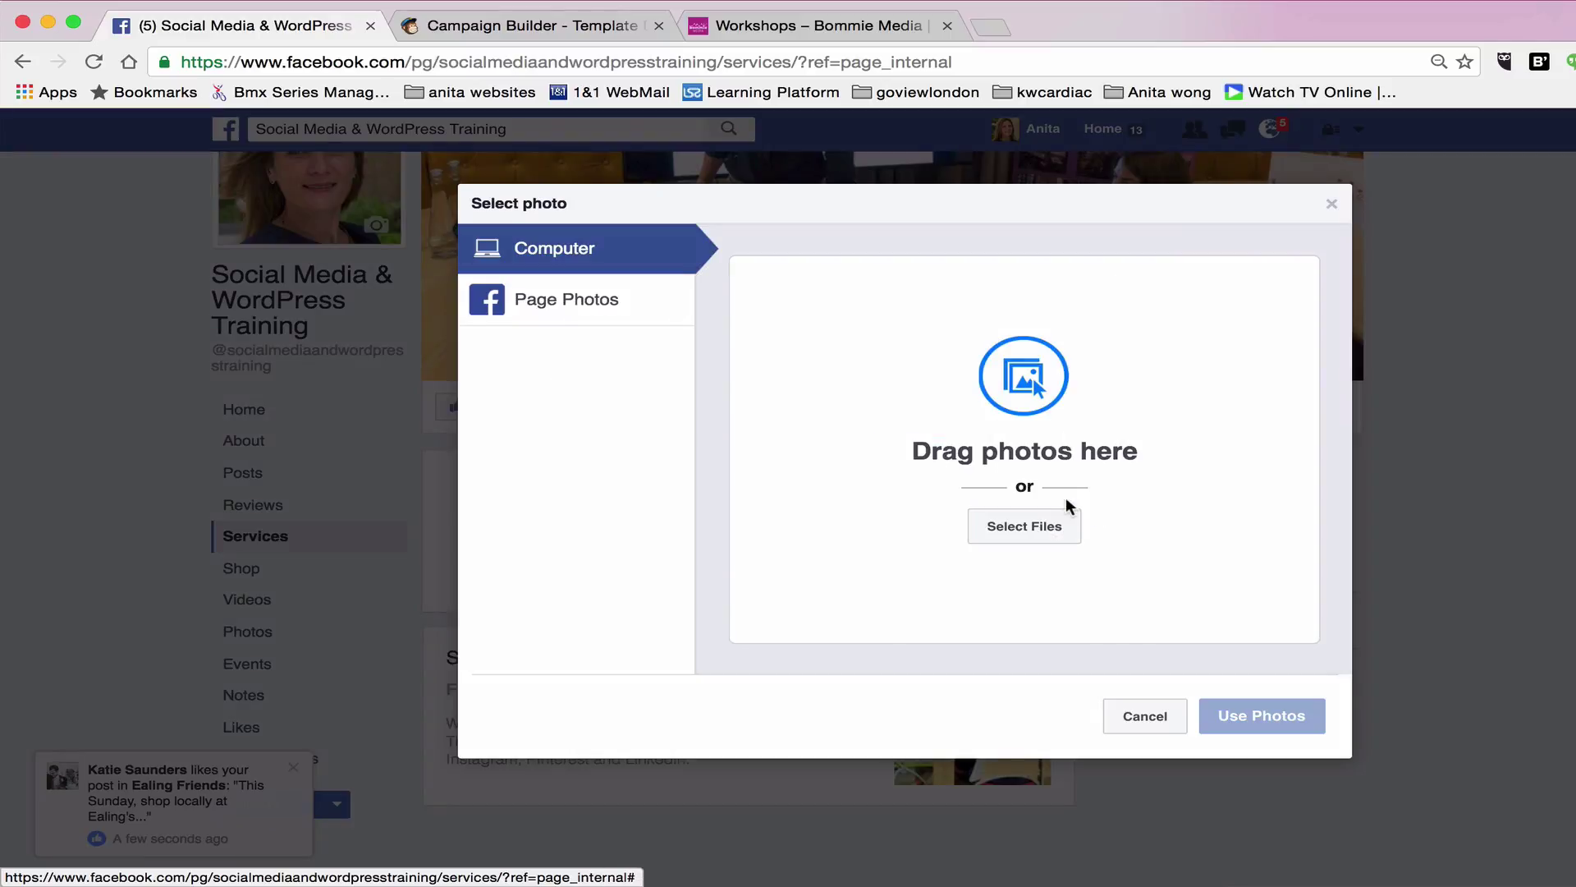
left_click(1046, 523)
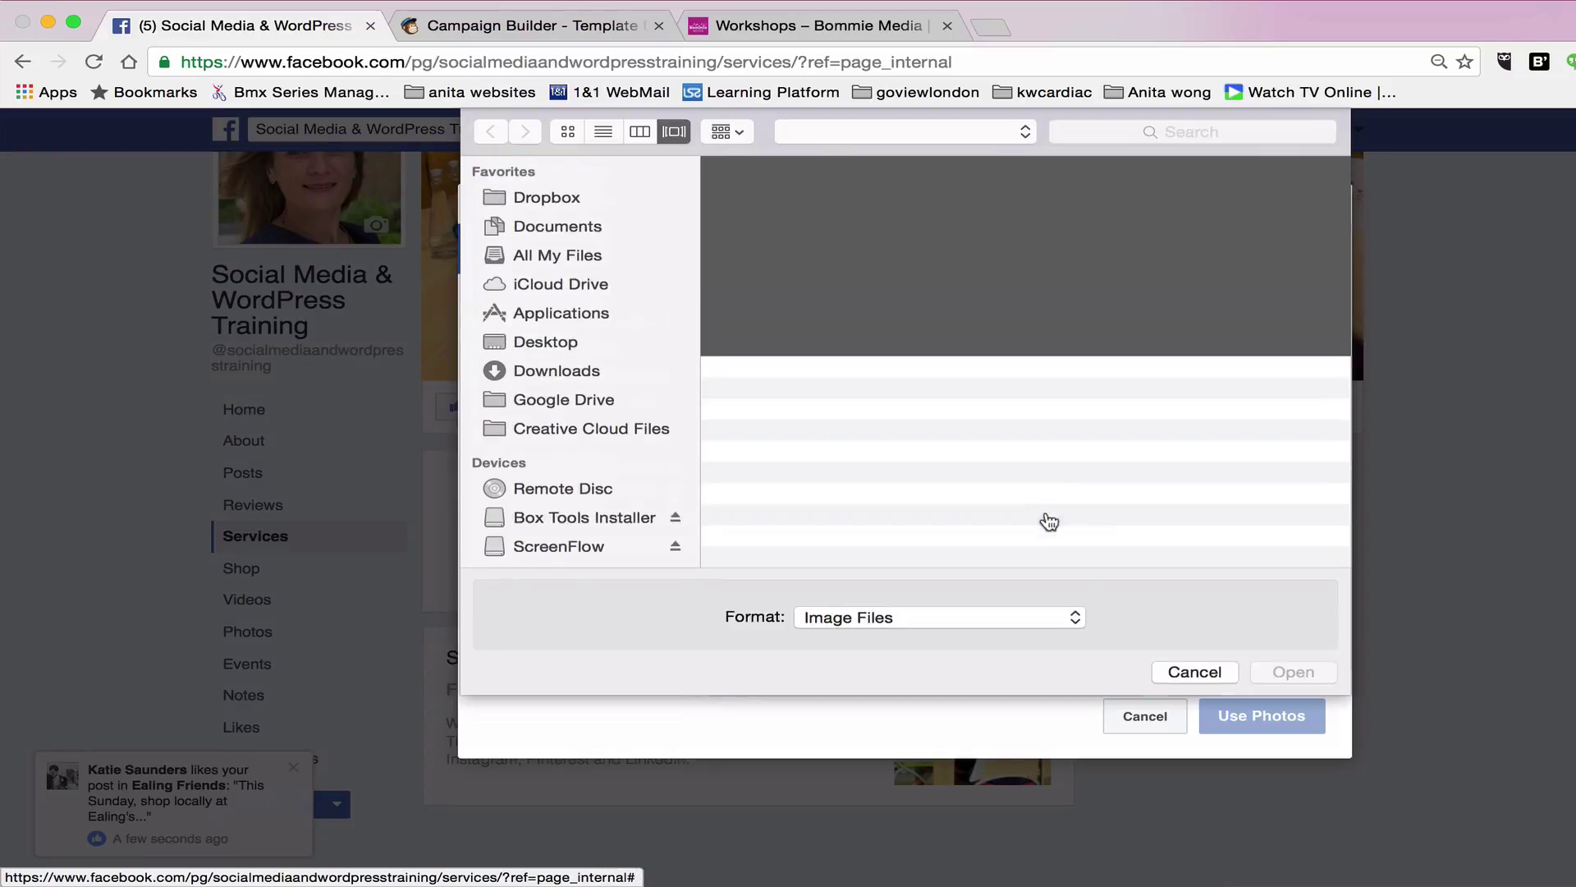
left_click(933, 396)
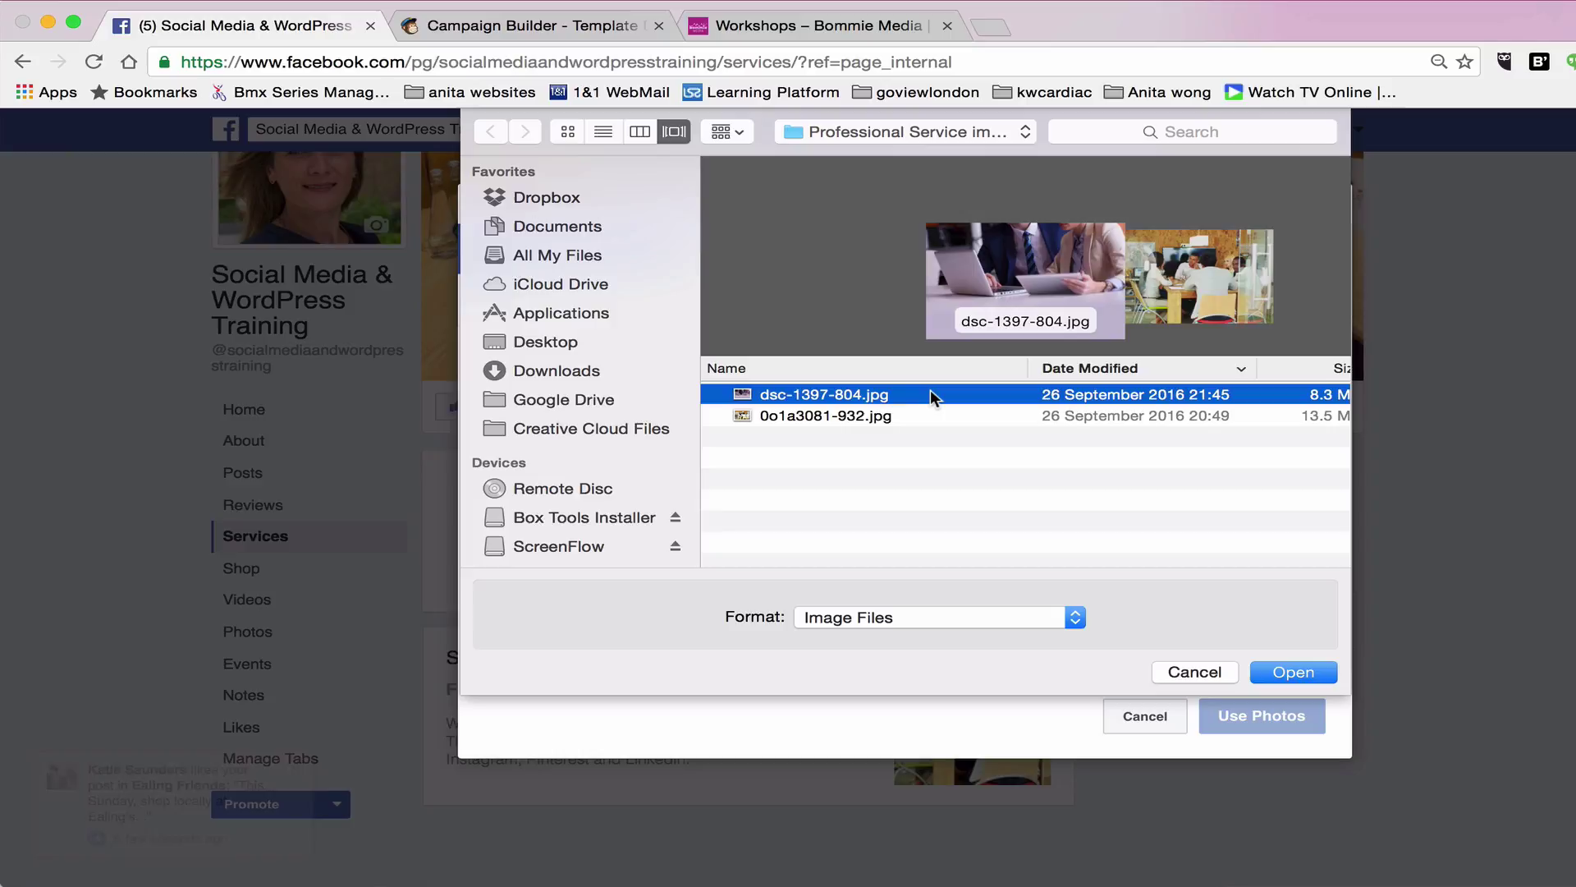
left_click(1285, 670)
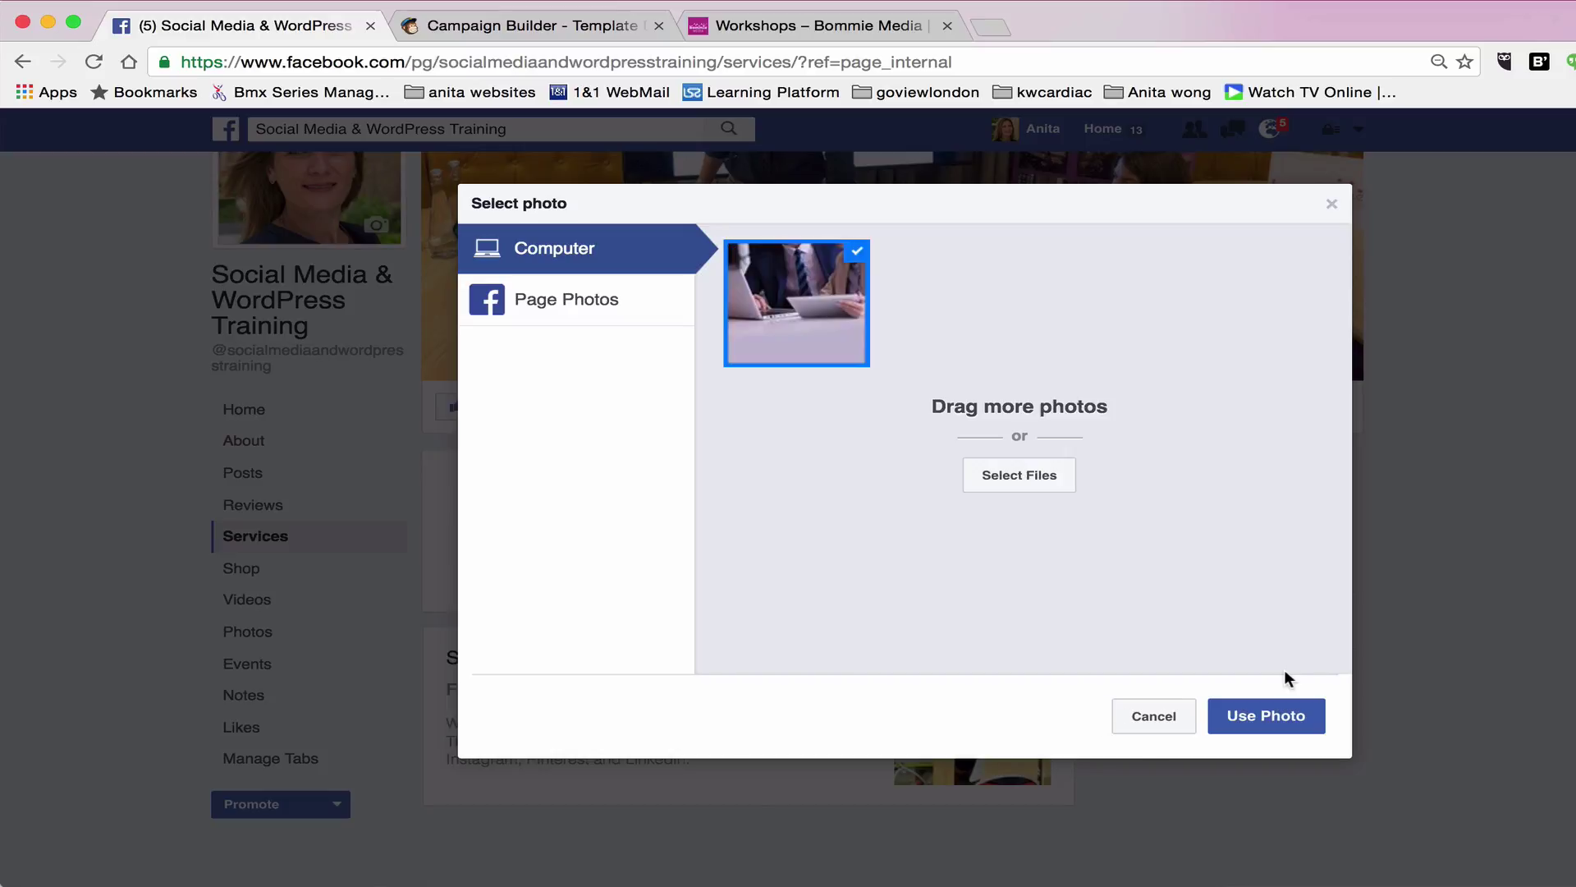
left_click(1260, 715)
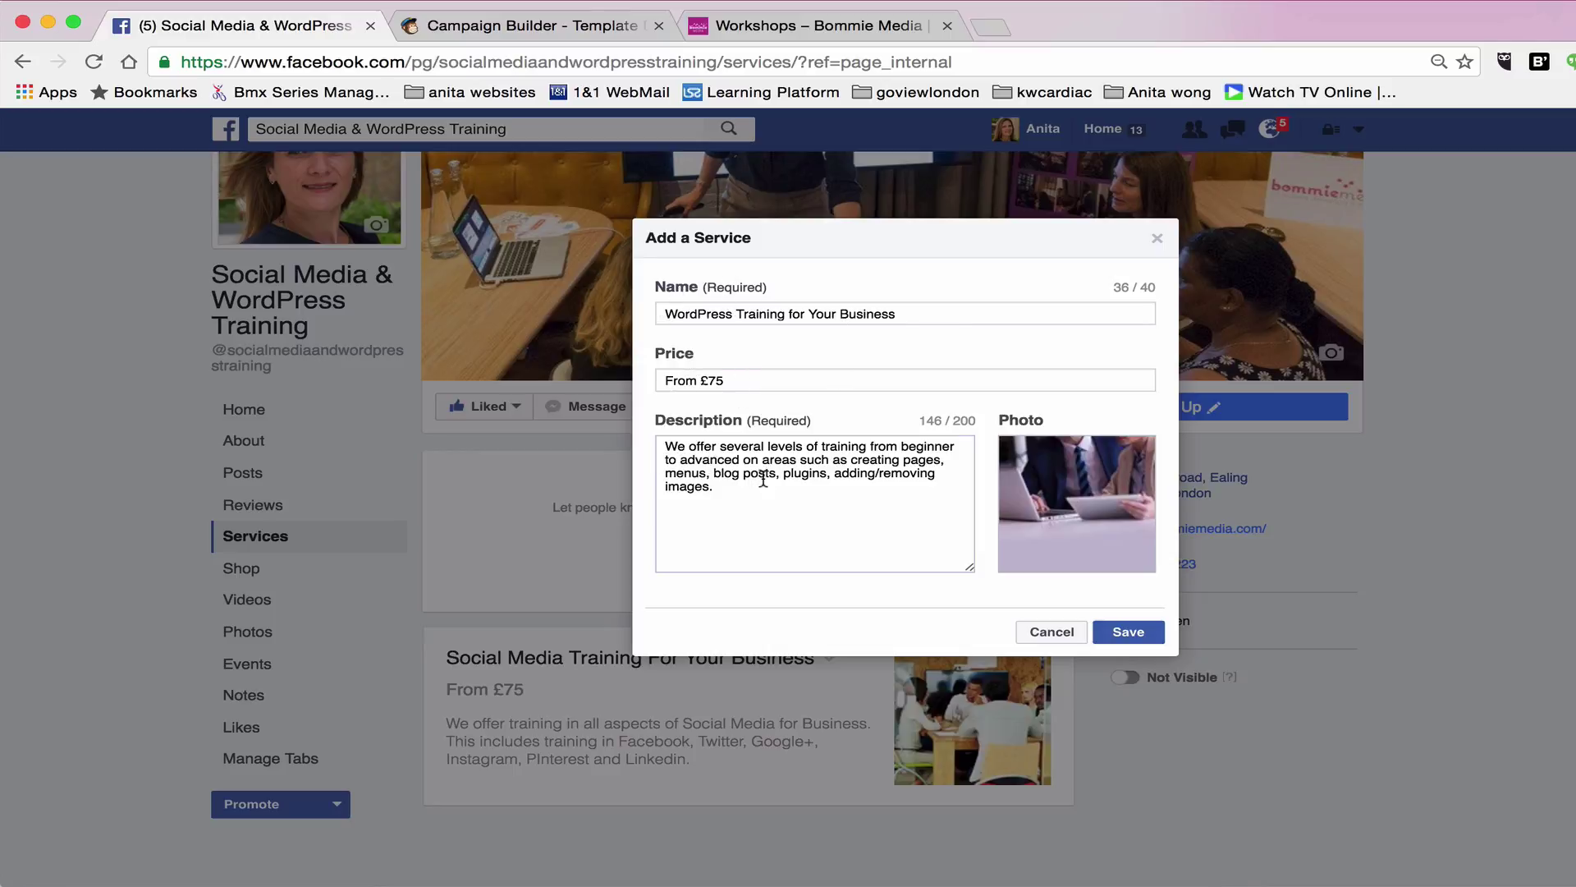
left_click(1123, 629)
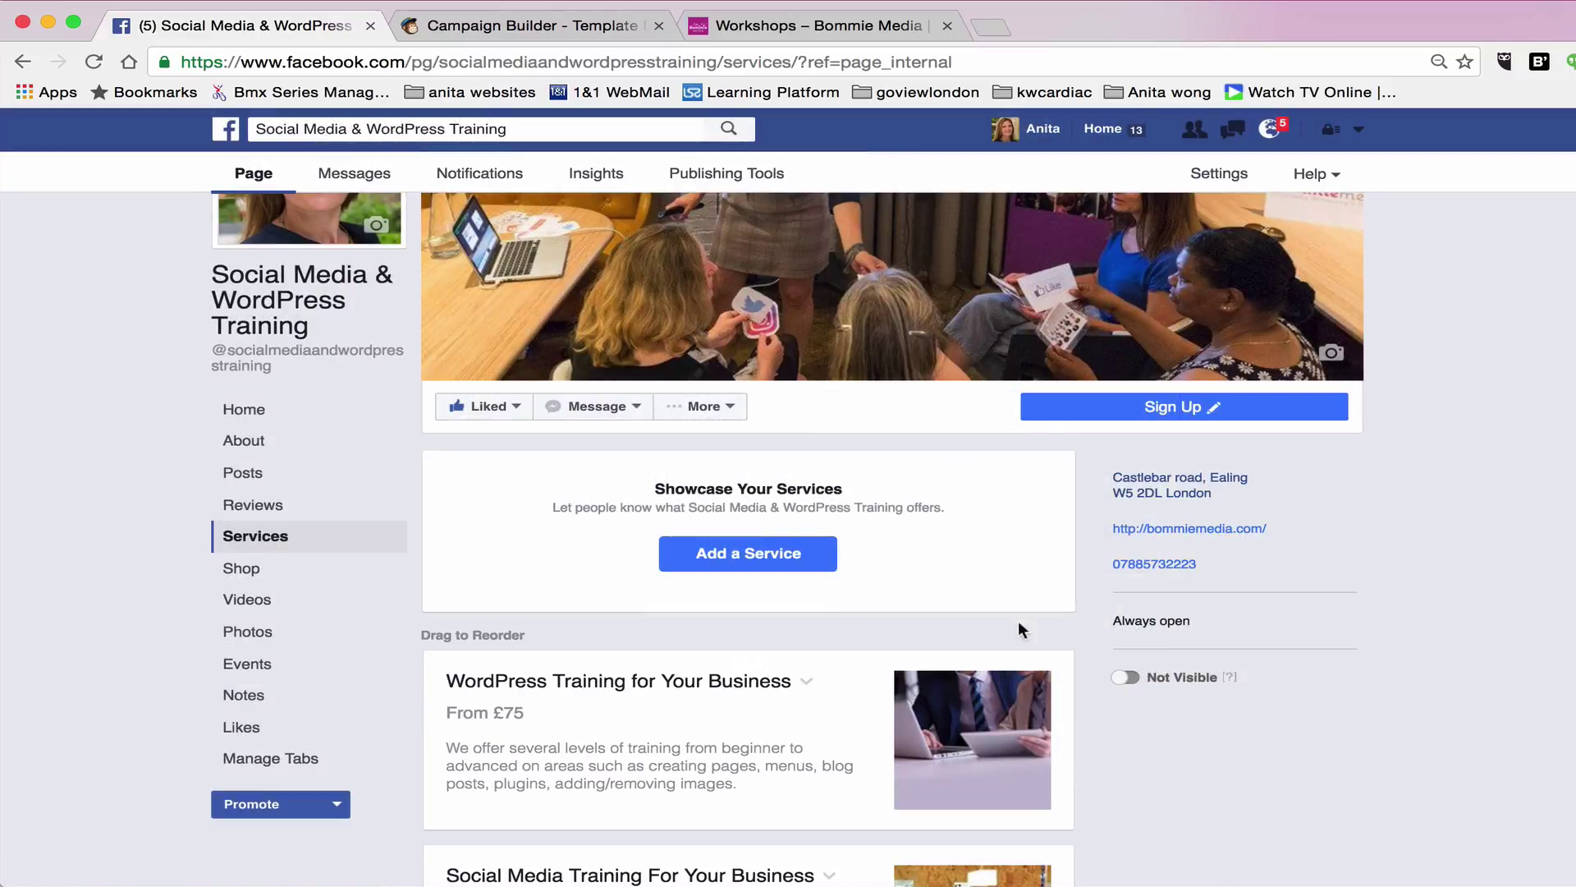
Drag the Social Media Training card above the WordPress Training card
scroll(780, 732, "down", 3)
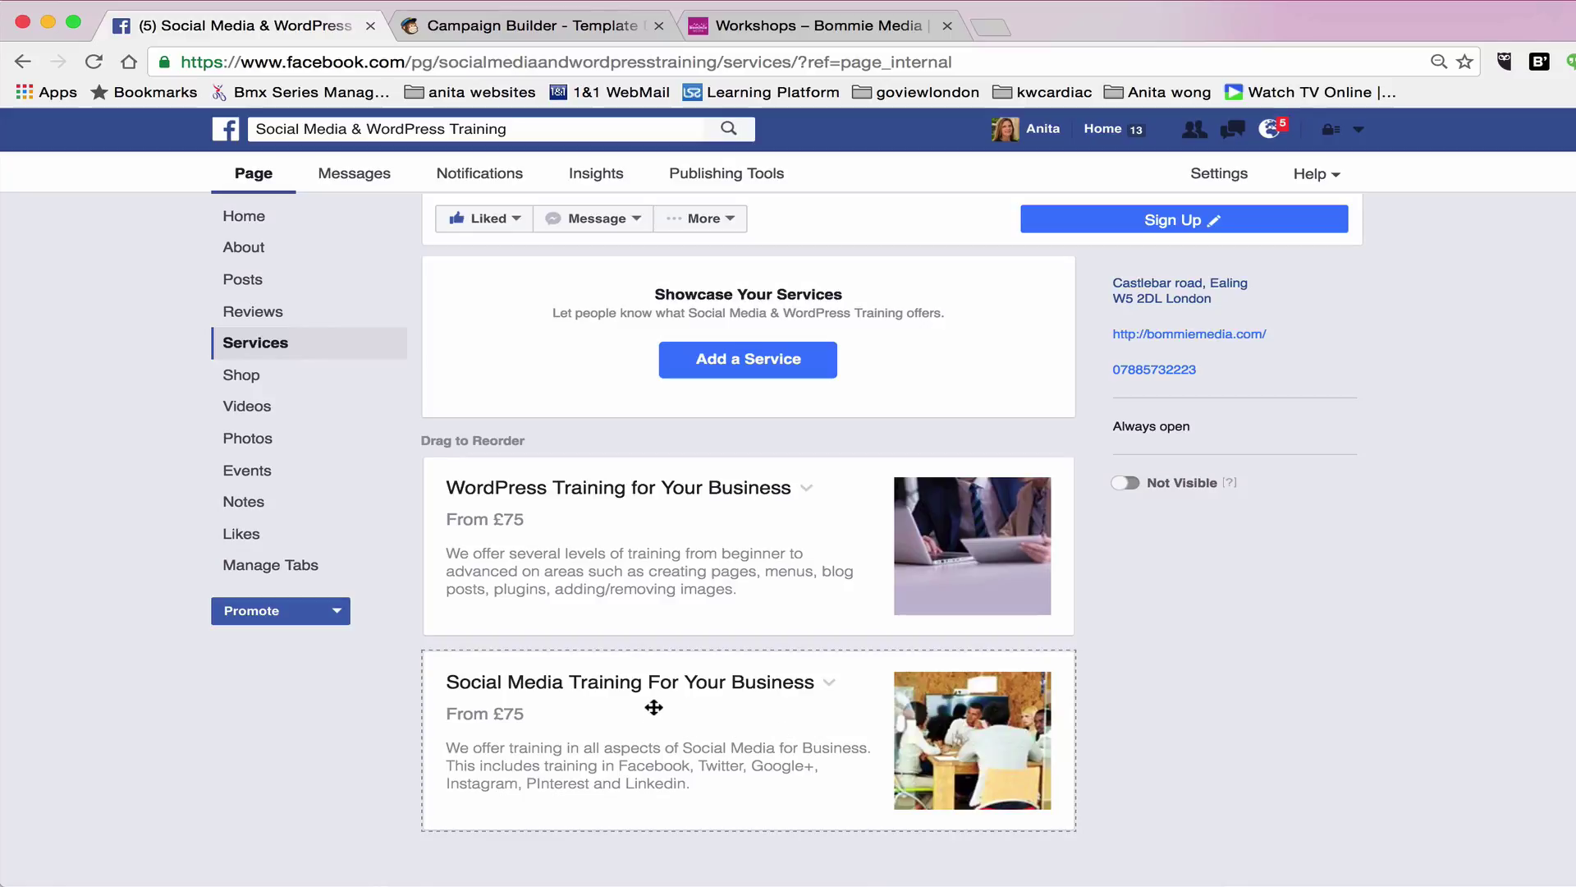
left_click_drag(651, 707, 662, 527)
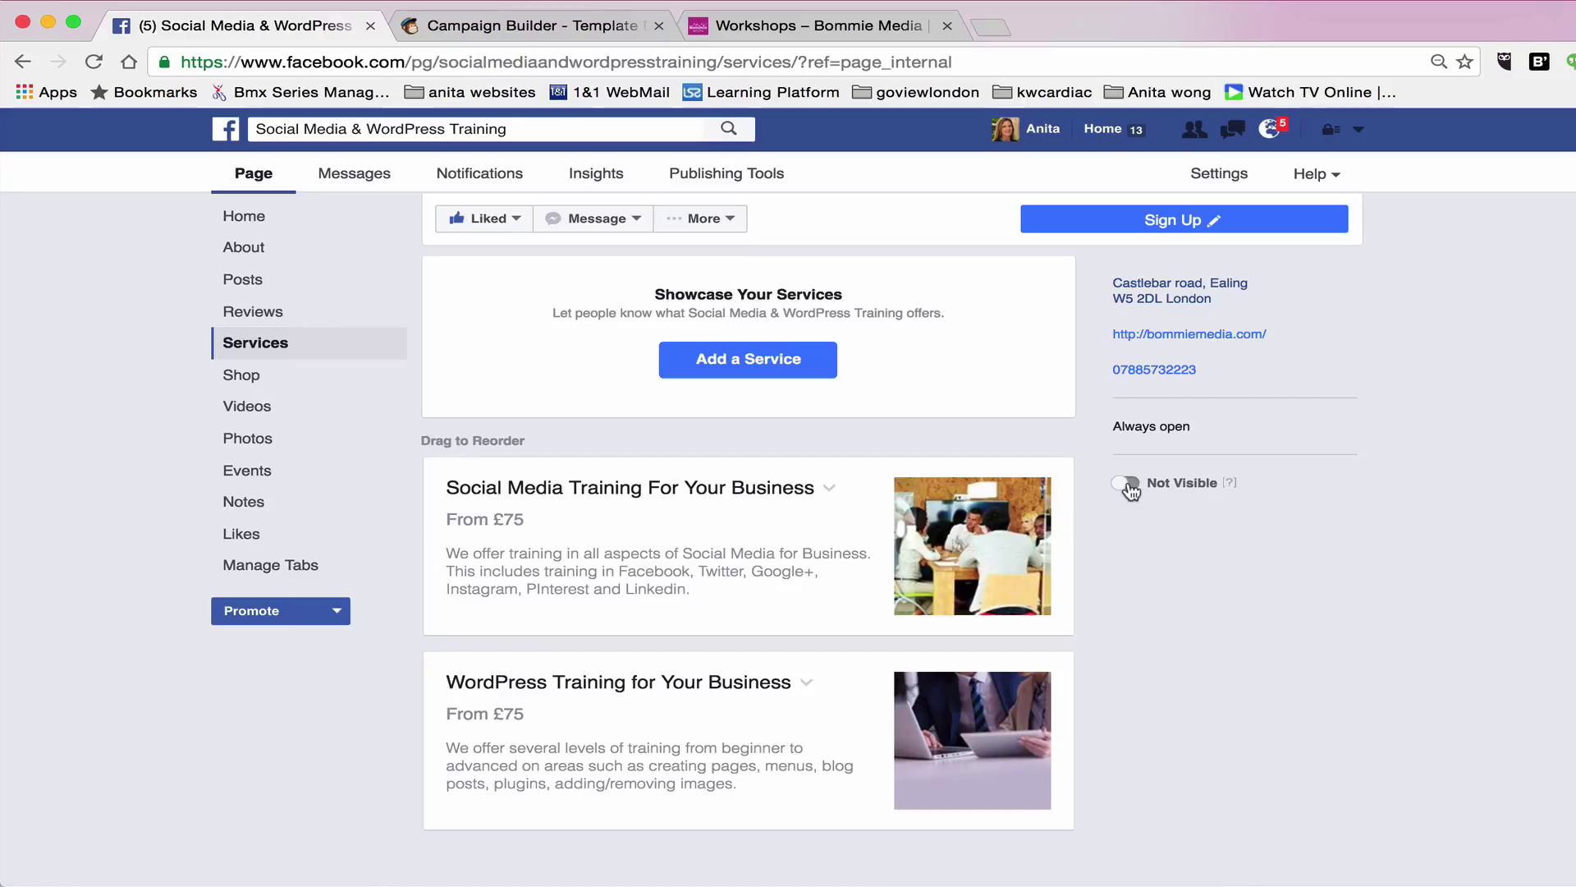
Switch the Services section from Not Visible to Visible and confirm publishing it
mouse_move(1231, 488)
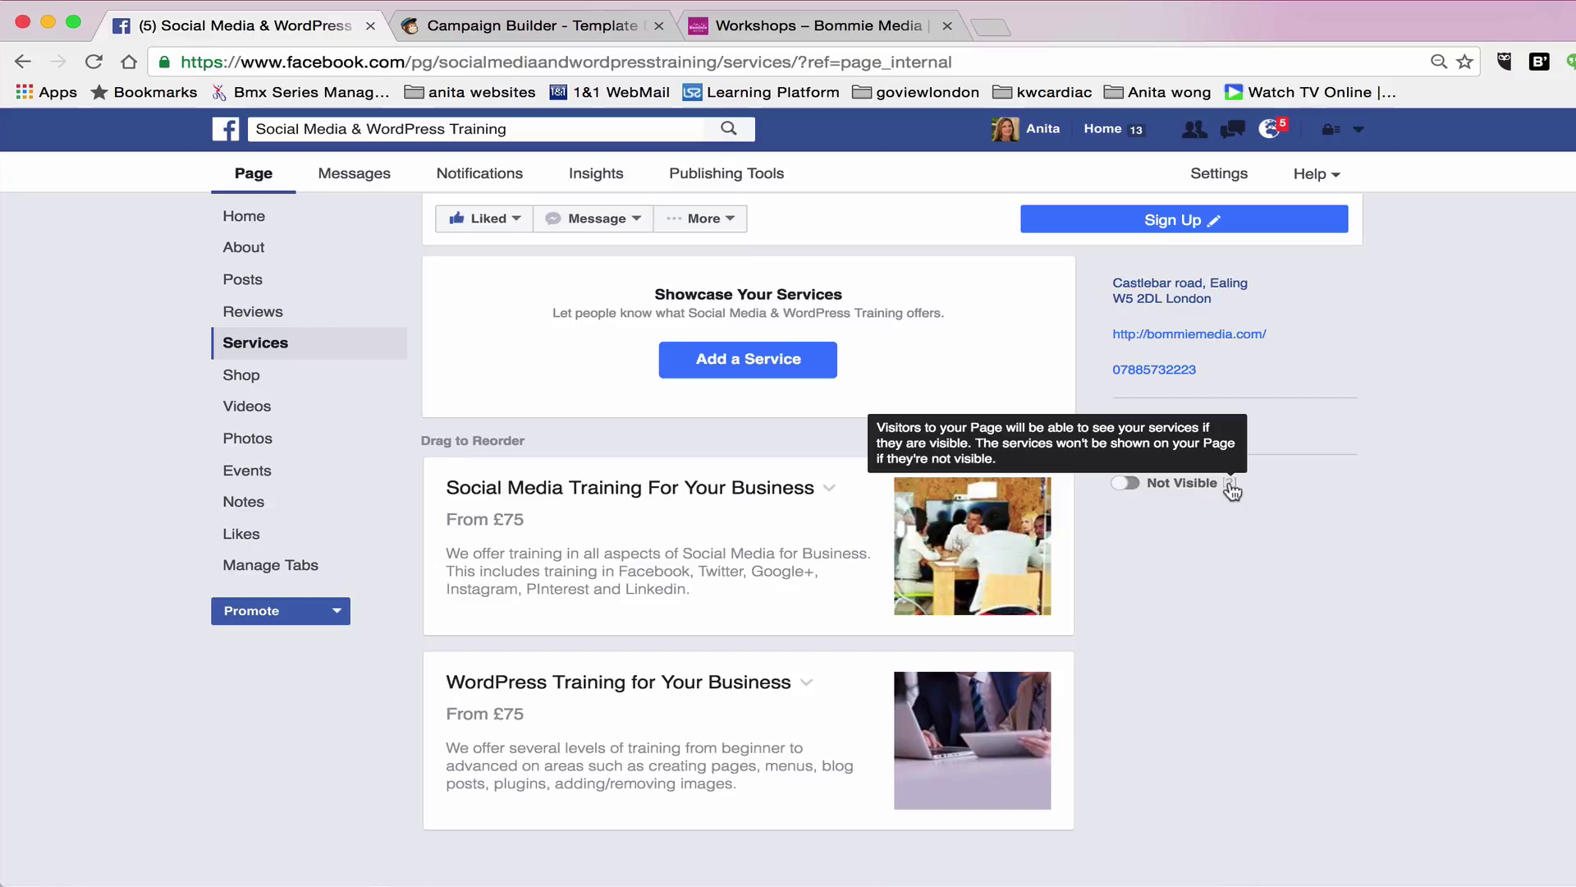
left_click(1127, 484)
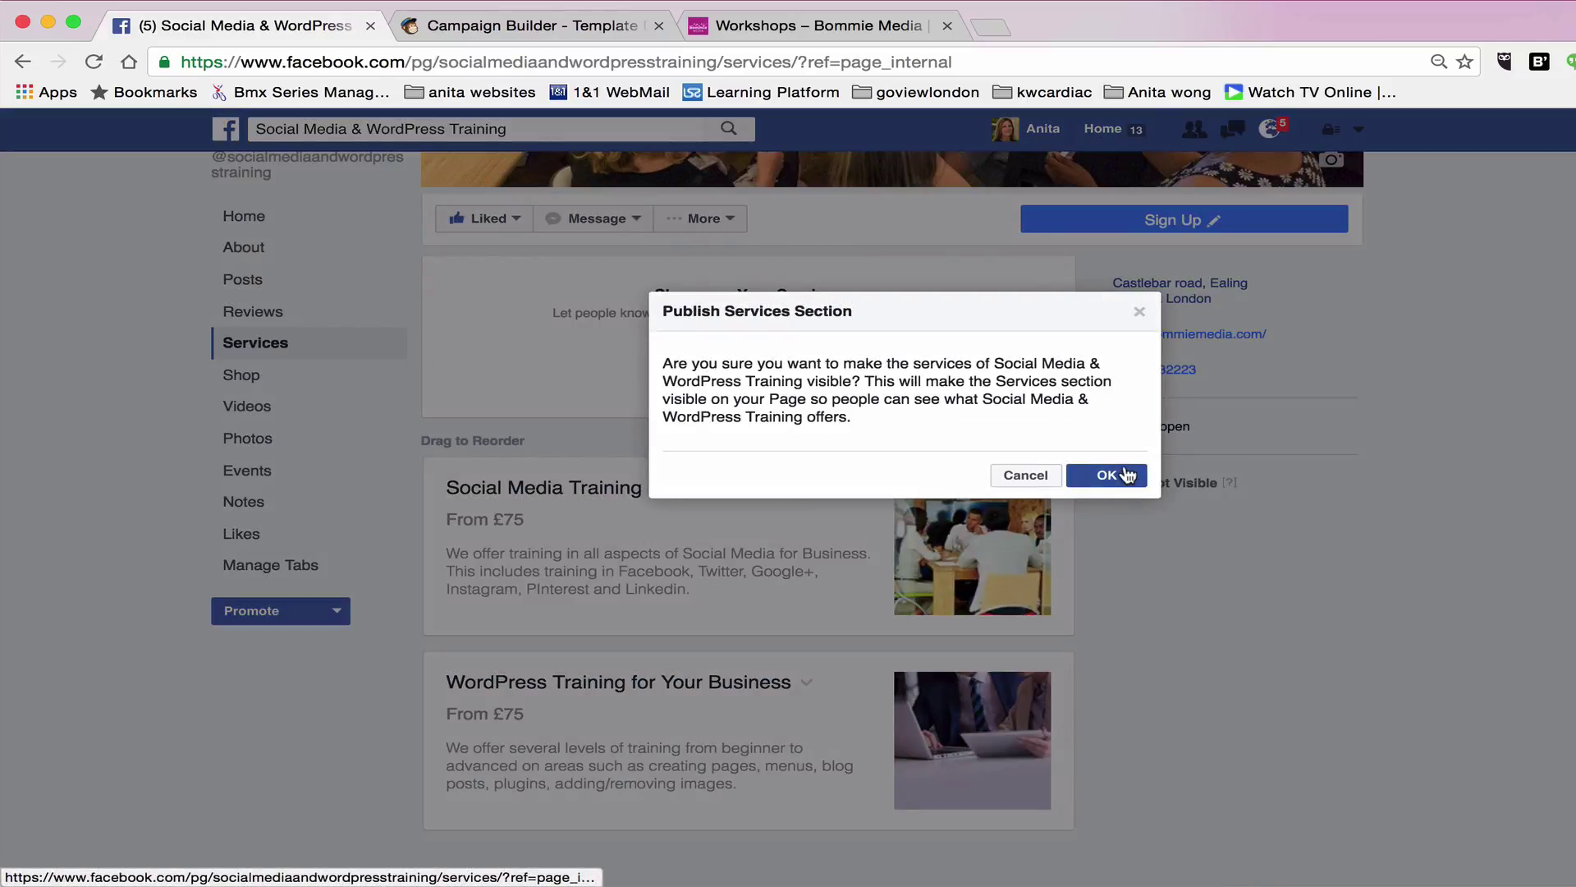
left_click(1127, 474)
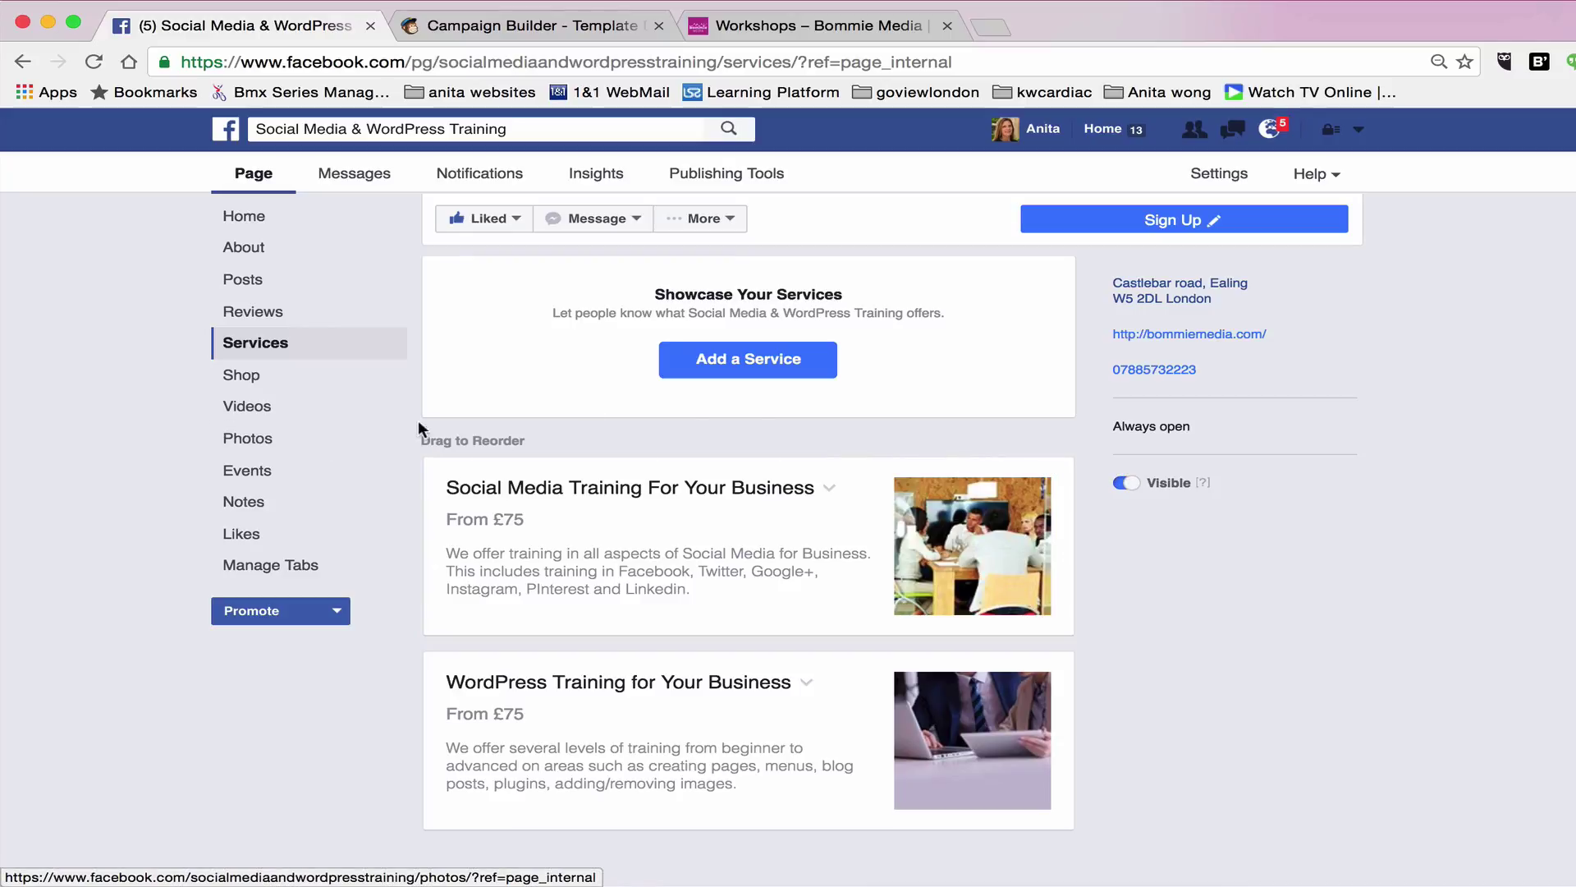
Return to the page's Home view and scroll to its Services block with both trainings
scroll(414, 412, "up", 2)
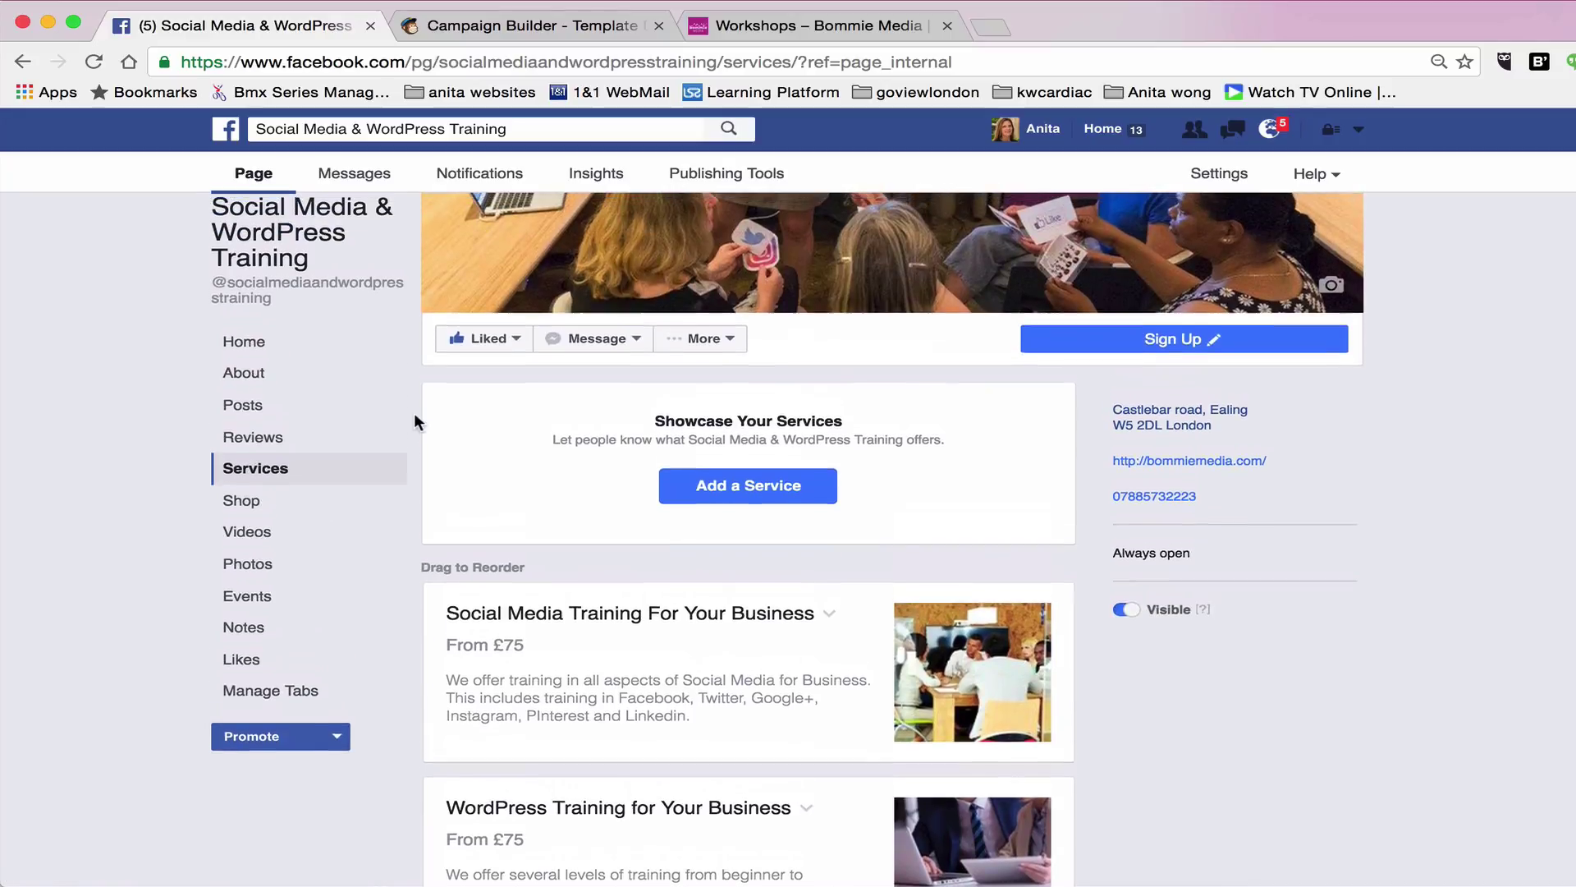
left_click(241, 349)
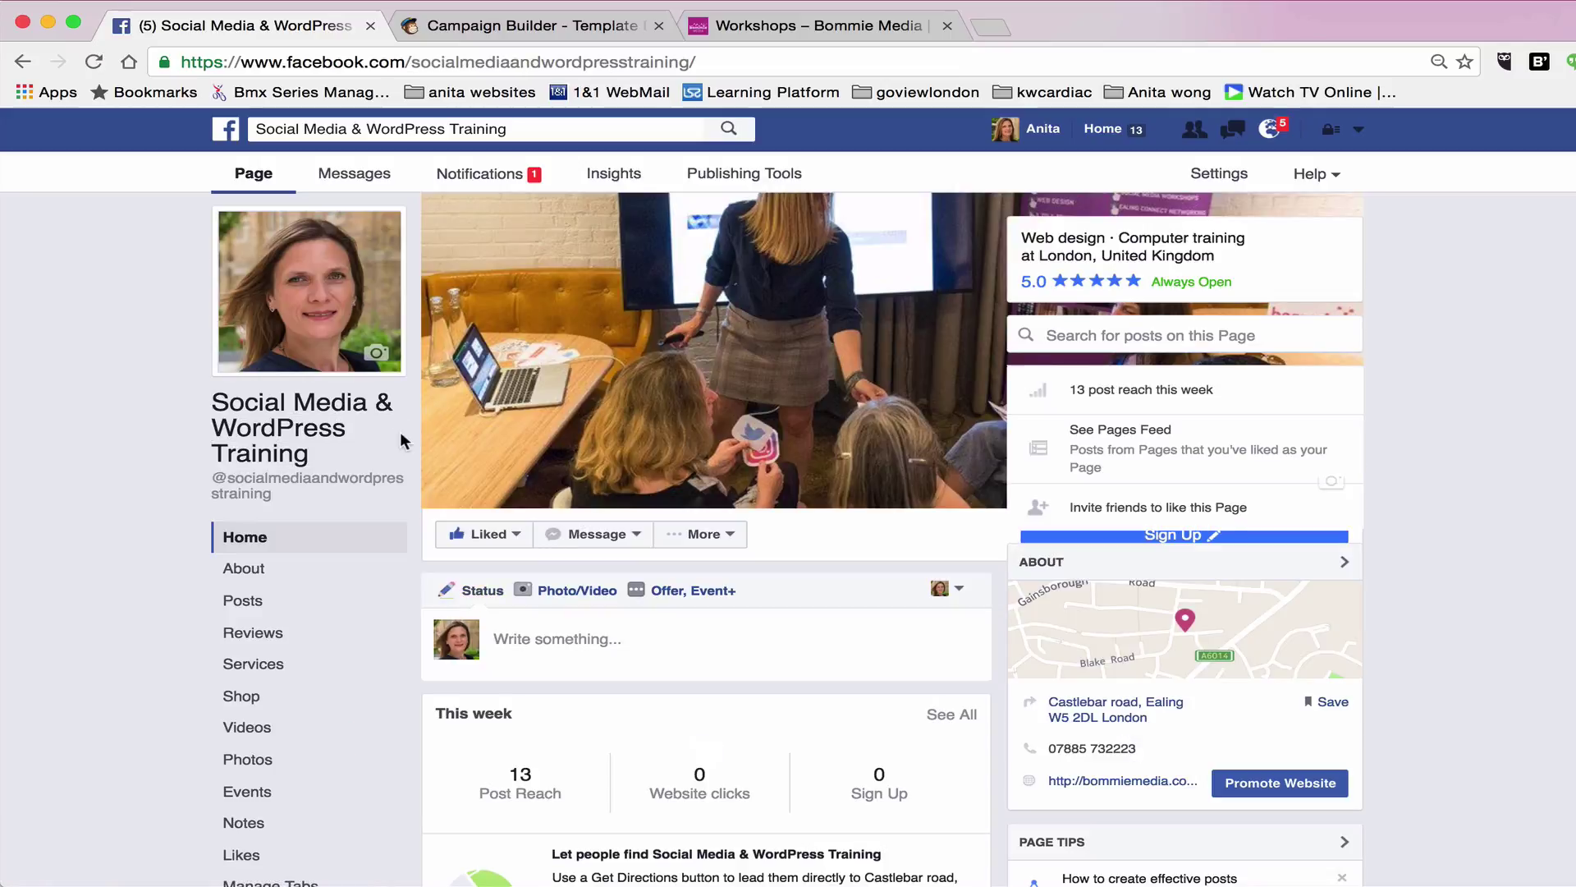
mouse_move(489, 534)
scroll(81, 509, "down", 4)
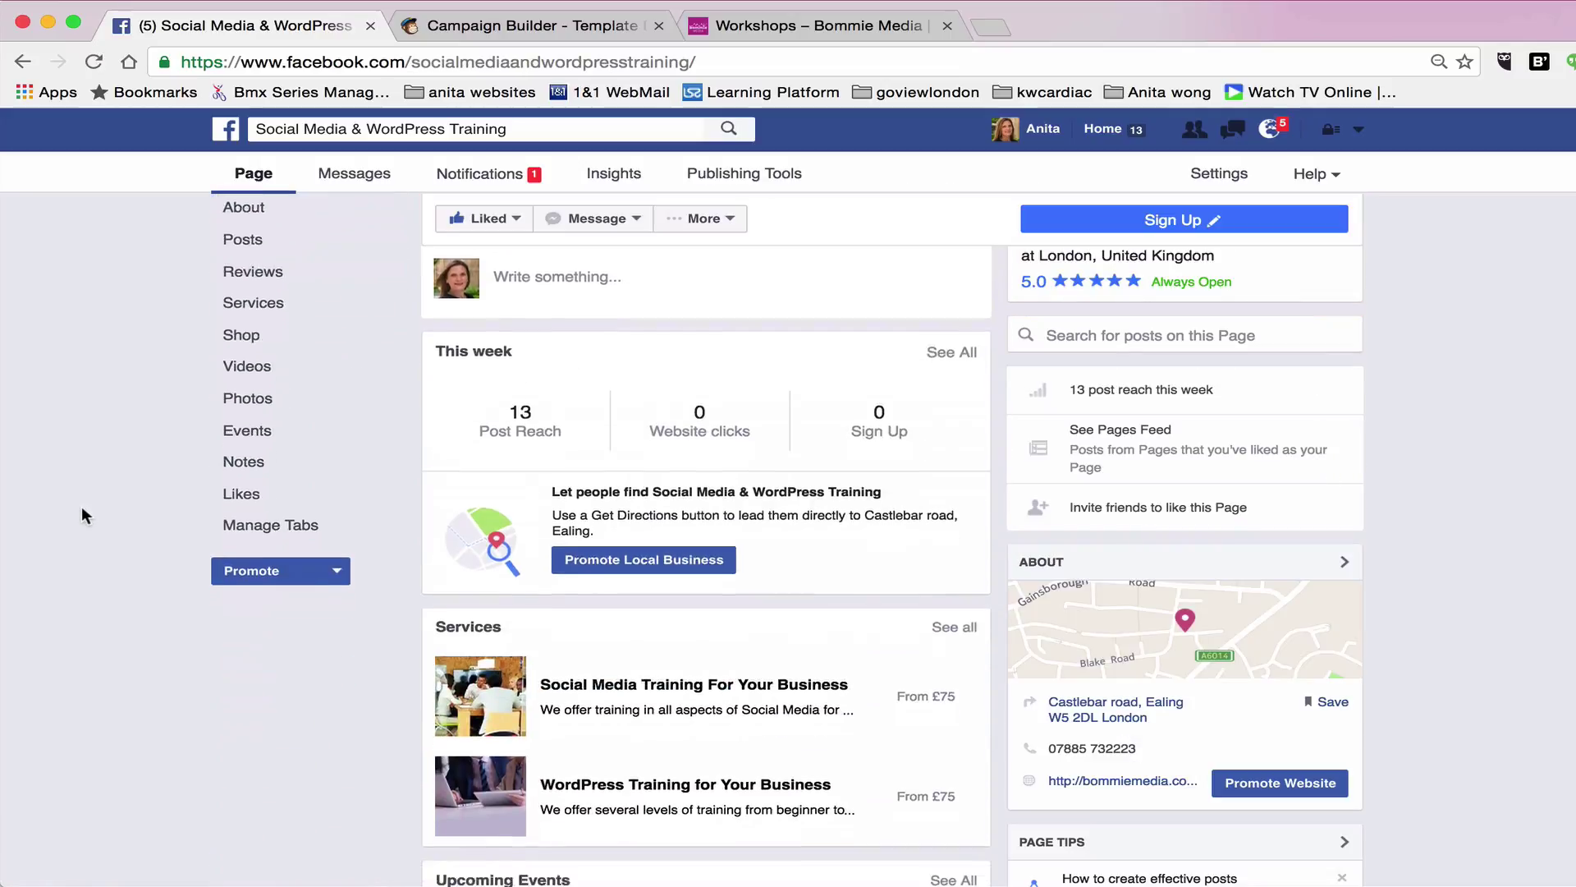
scroll(82, 507, "down", 1)
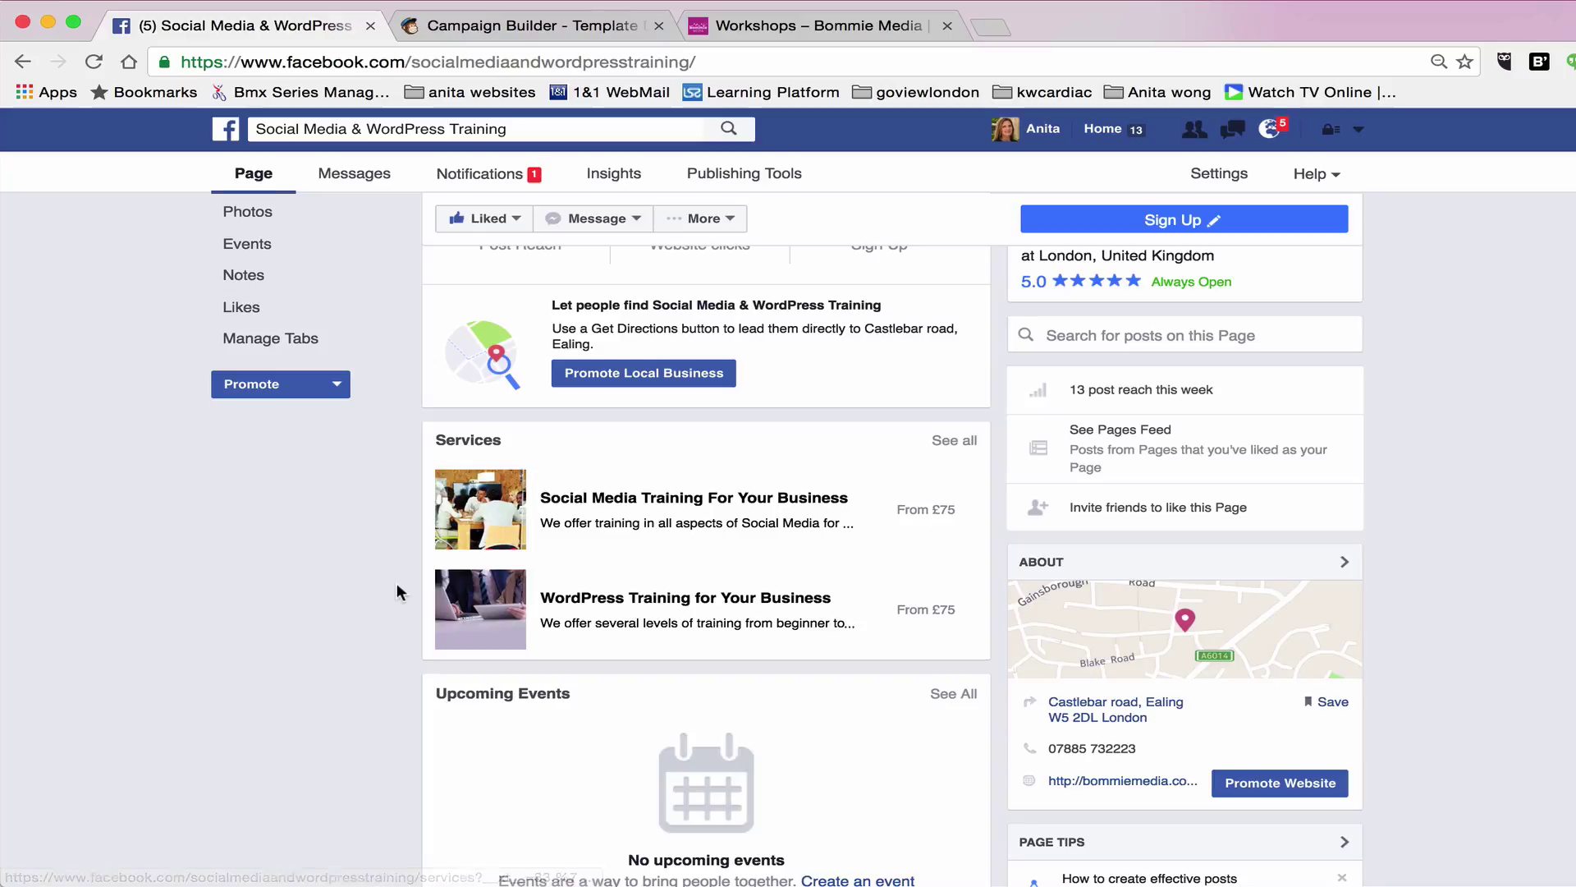
scroll(398, 591, "up", 7)
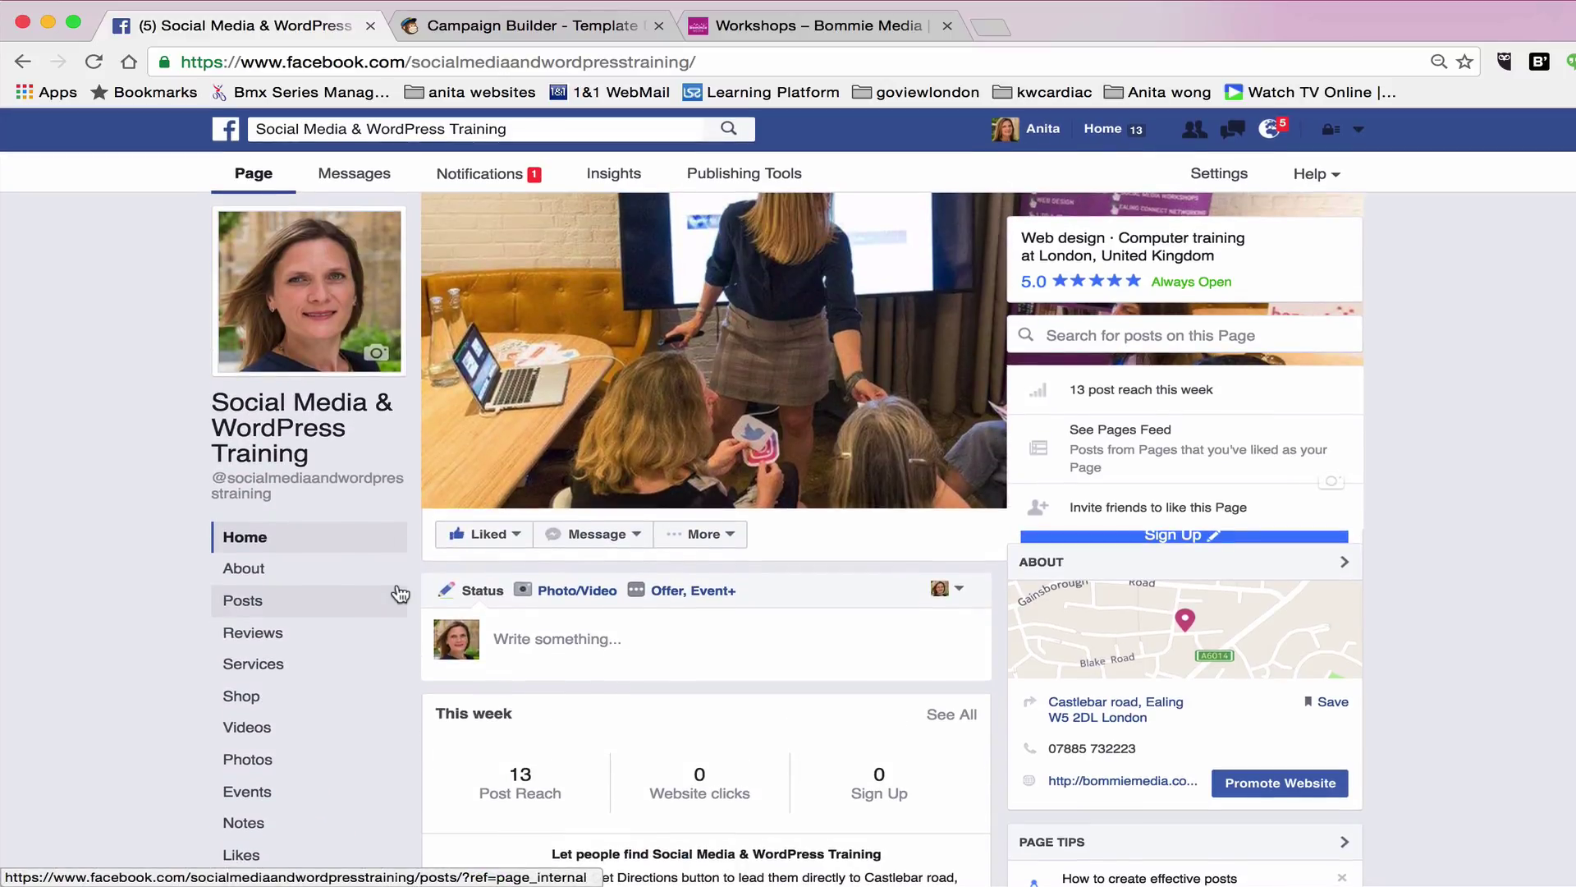
scroll(399, 592, "down", 1)
View the page as a visitor and scroll to confirm both £75 services appear
left_click(734, 515)
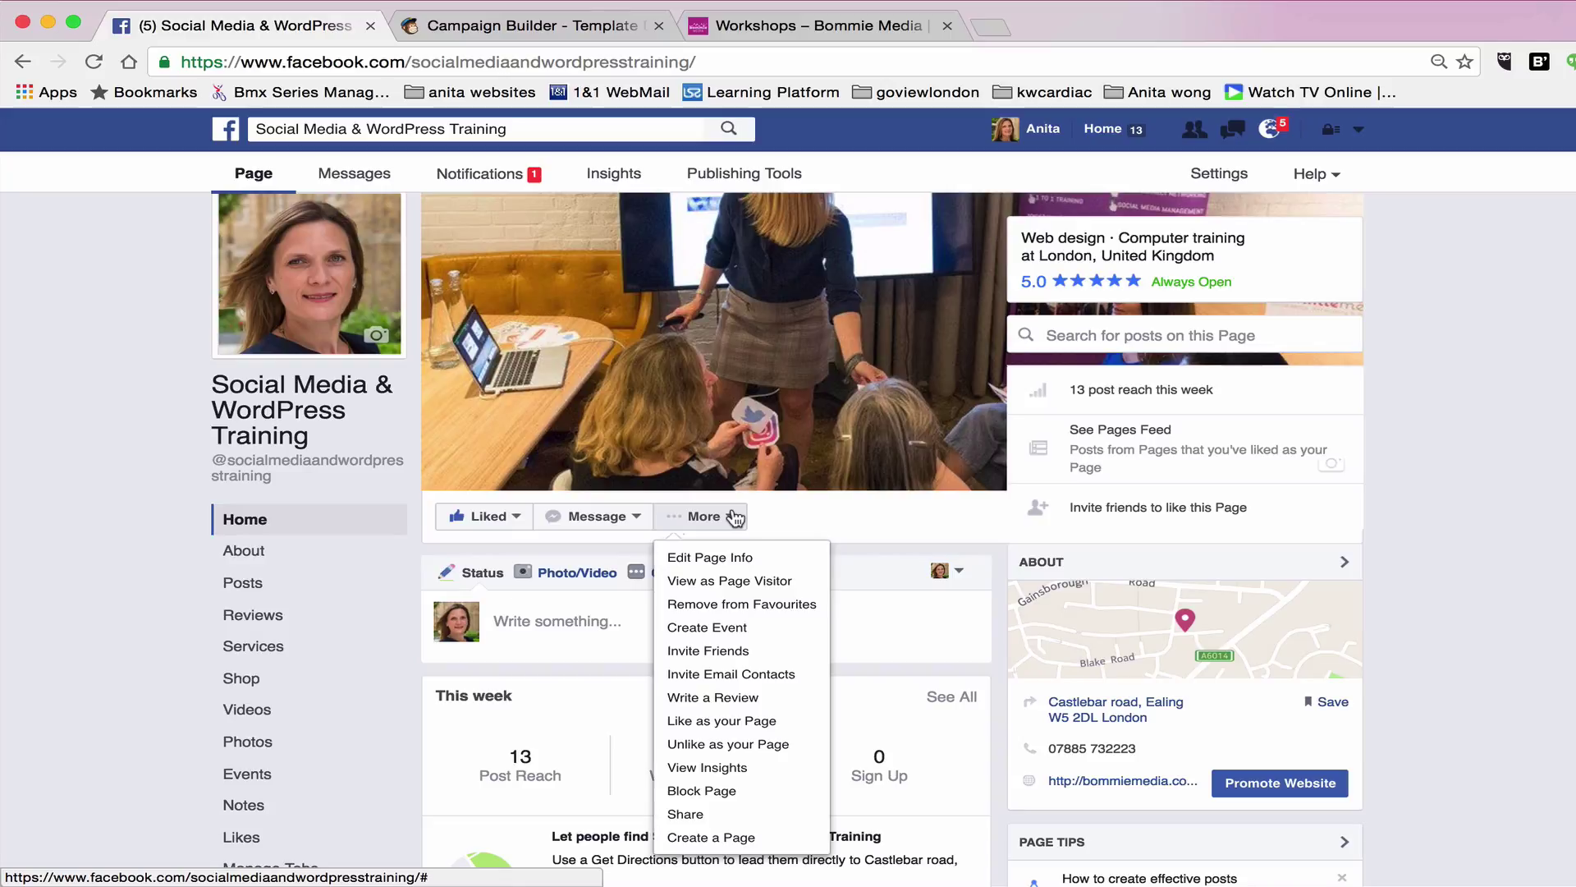
left_click(736, 582)
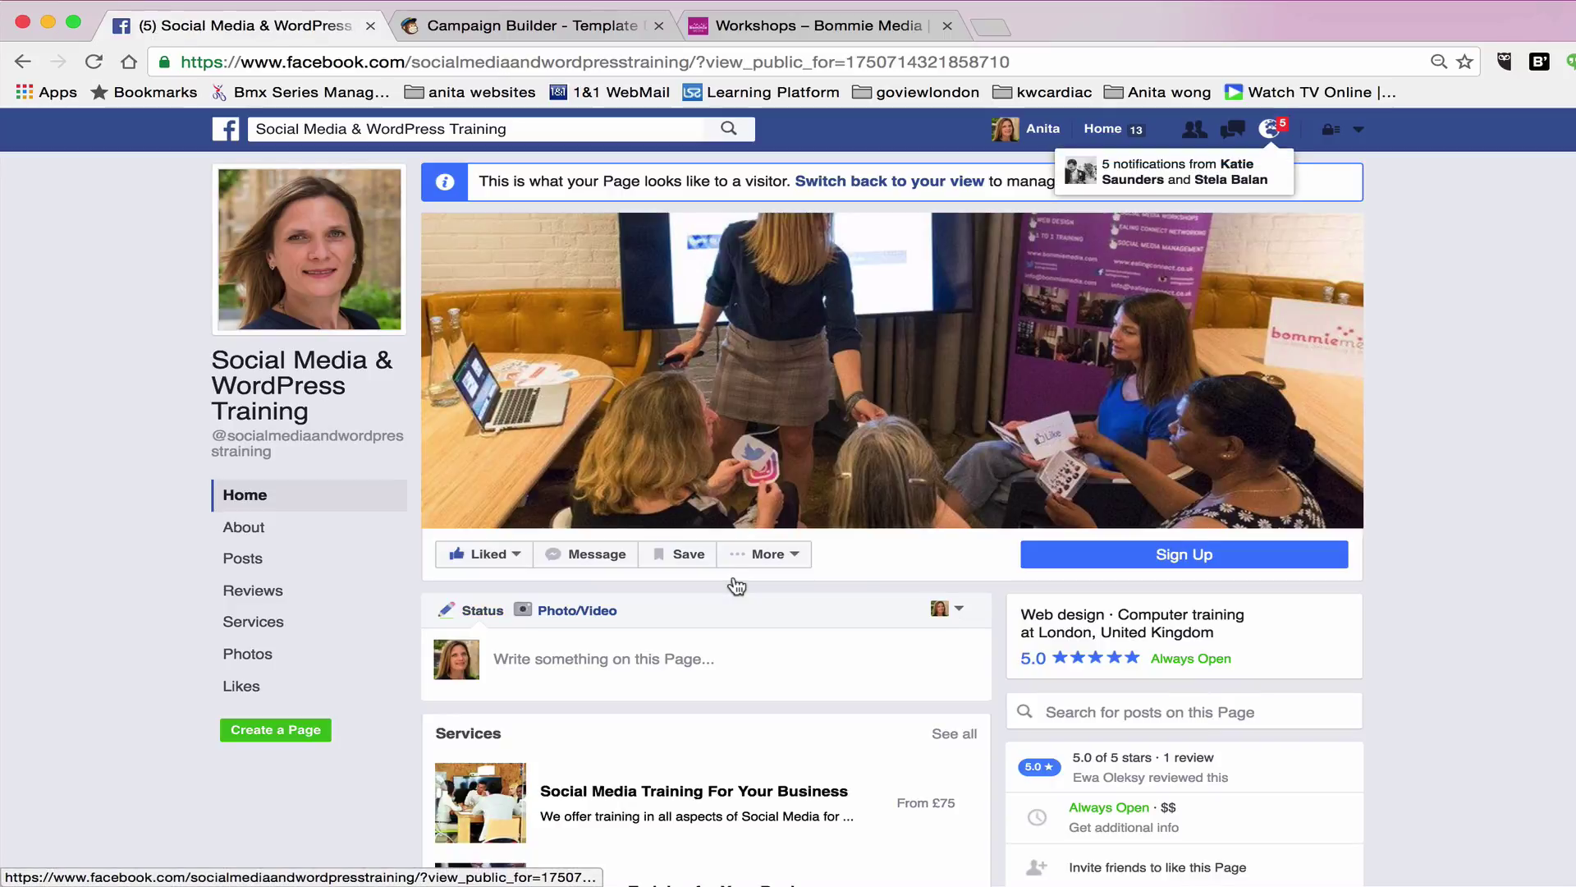
scroll(737, 584, "down", 5)
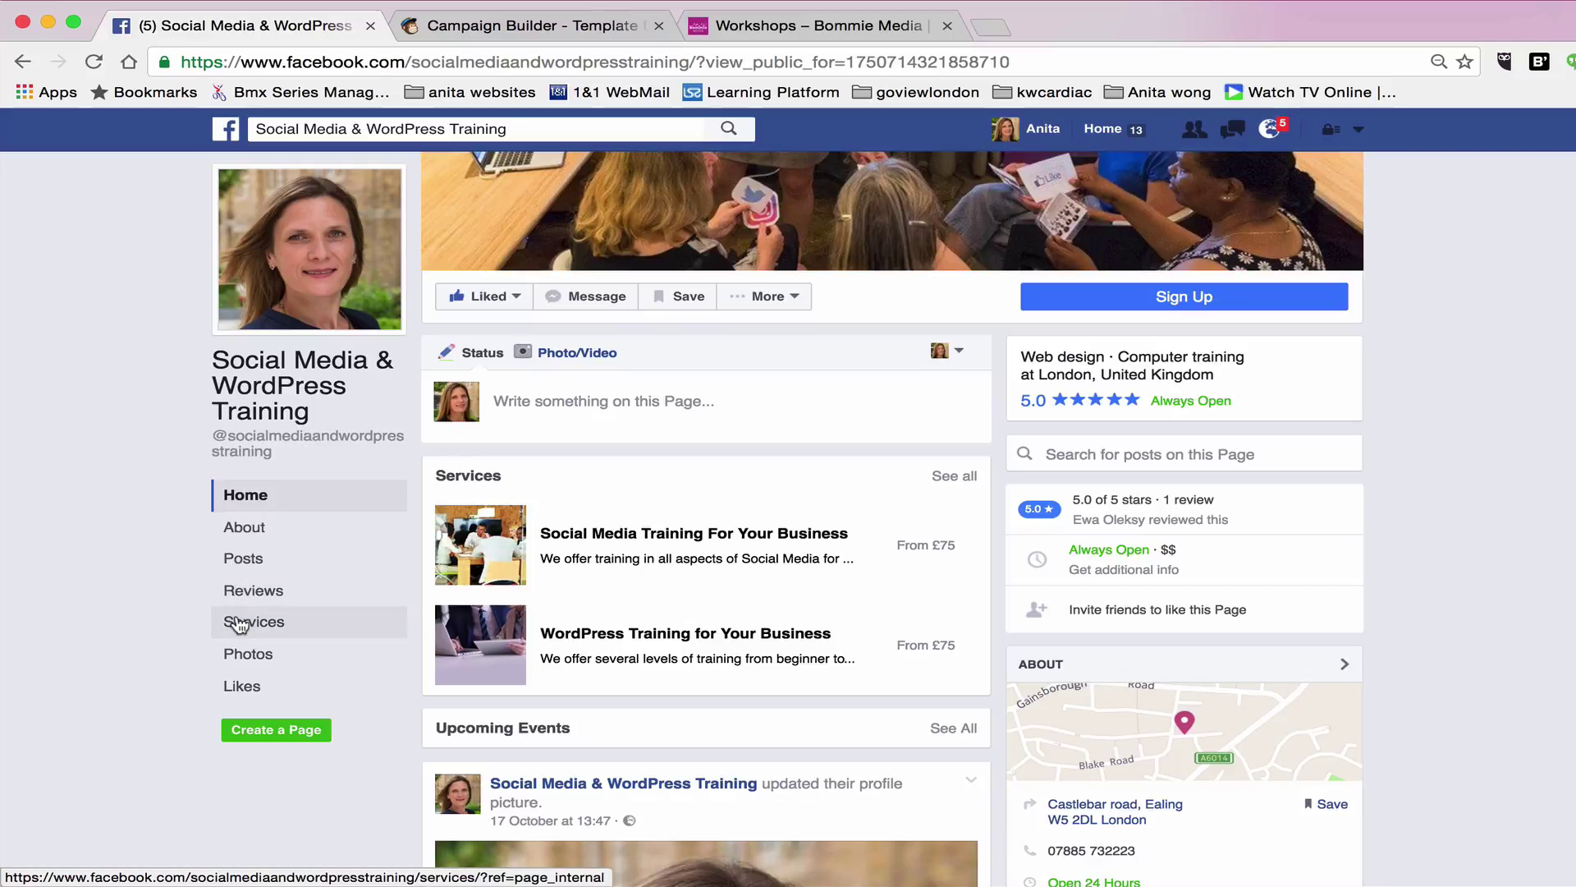
scroll(238, 625, "up", 3)
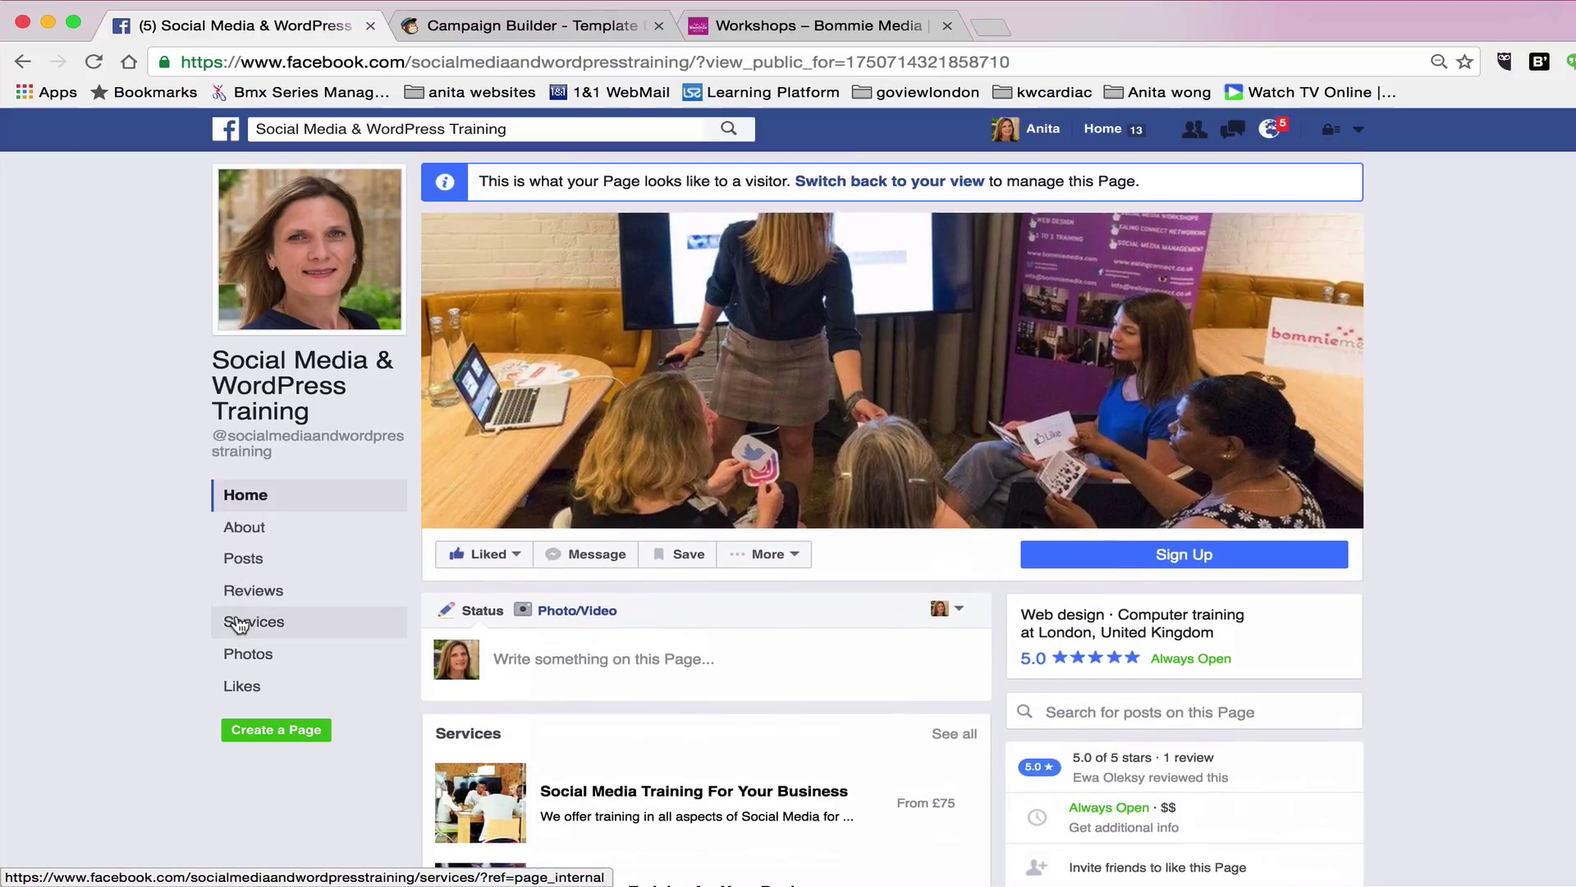
Switch back to the admin view and open the page's tab order settings
left_click(880, 184)
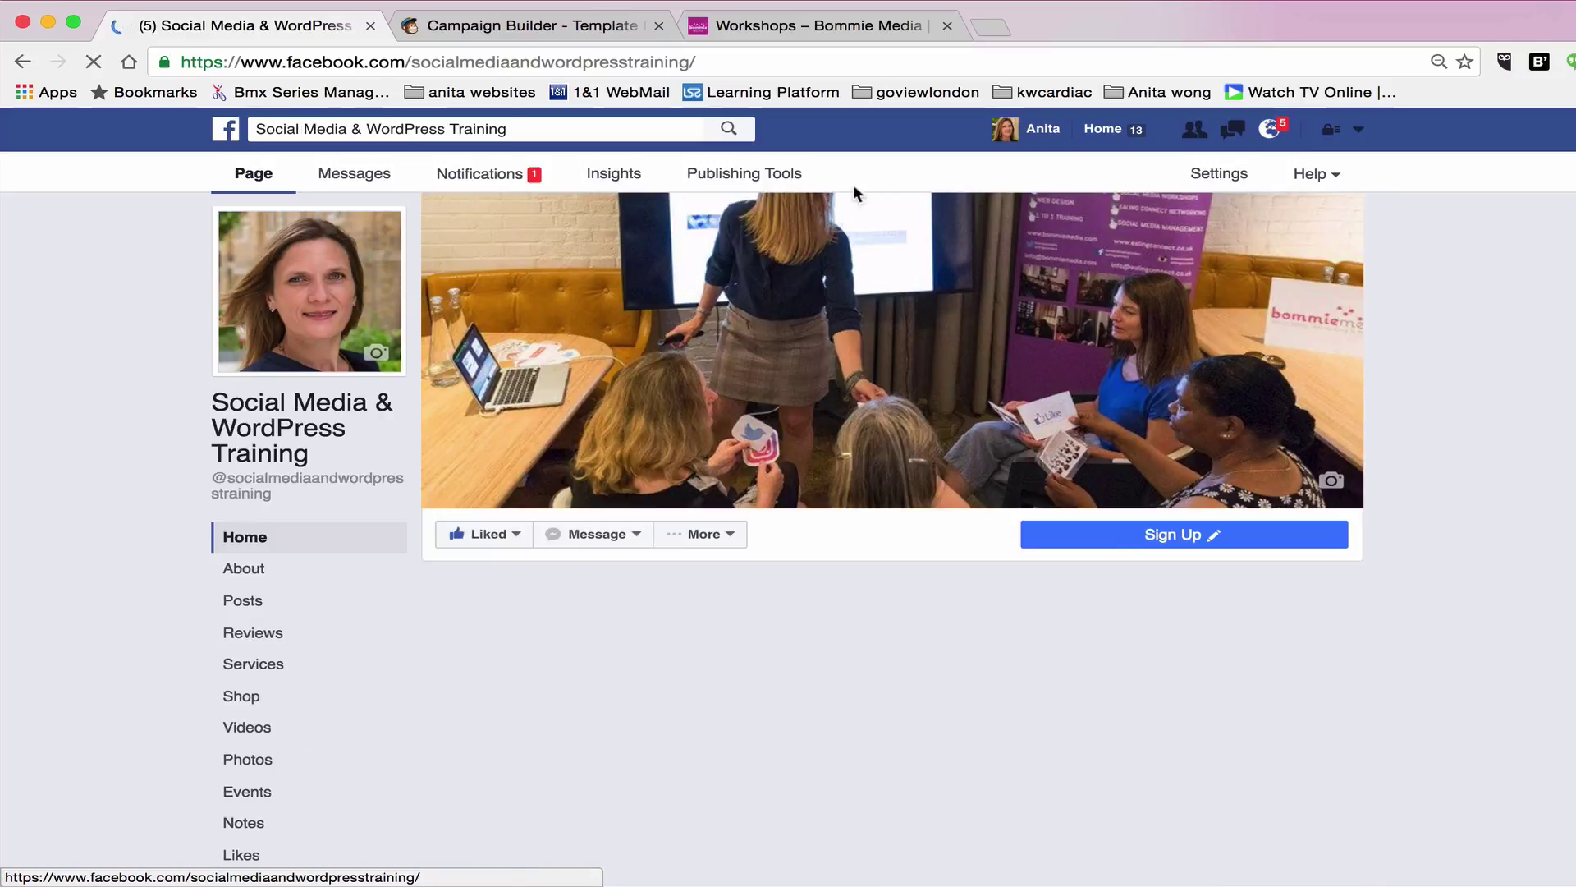
scroll(164, 761, "down", 2)
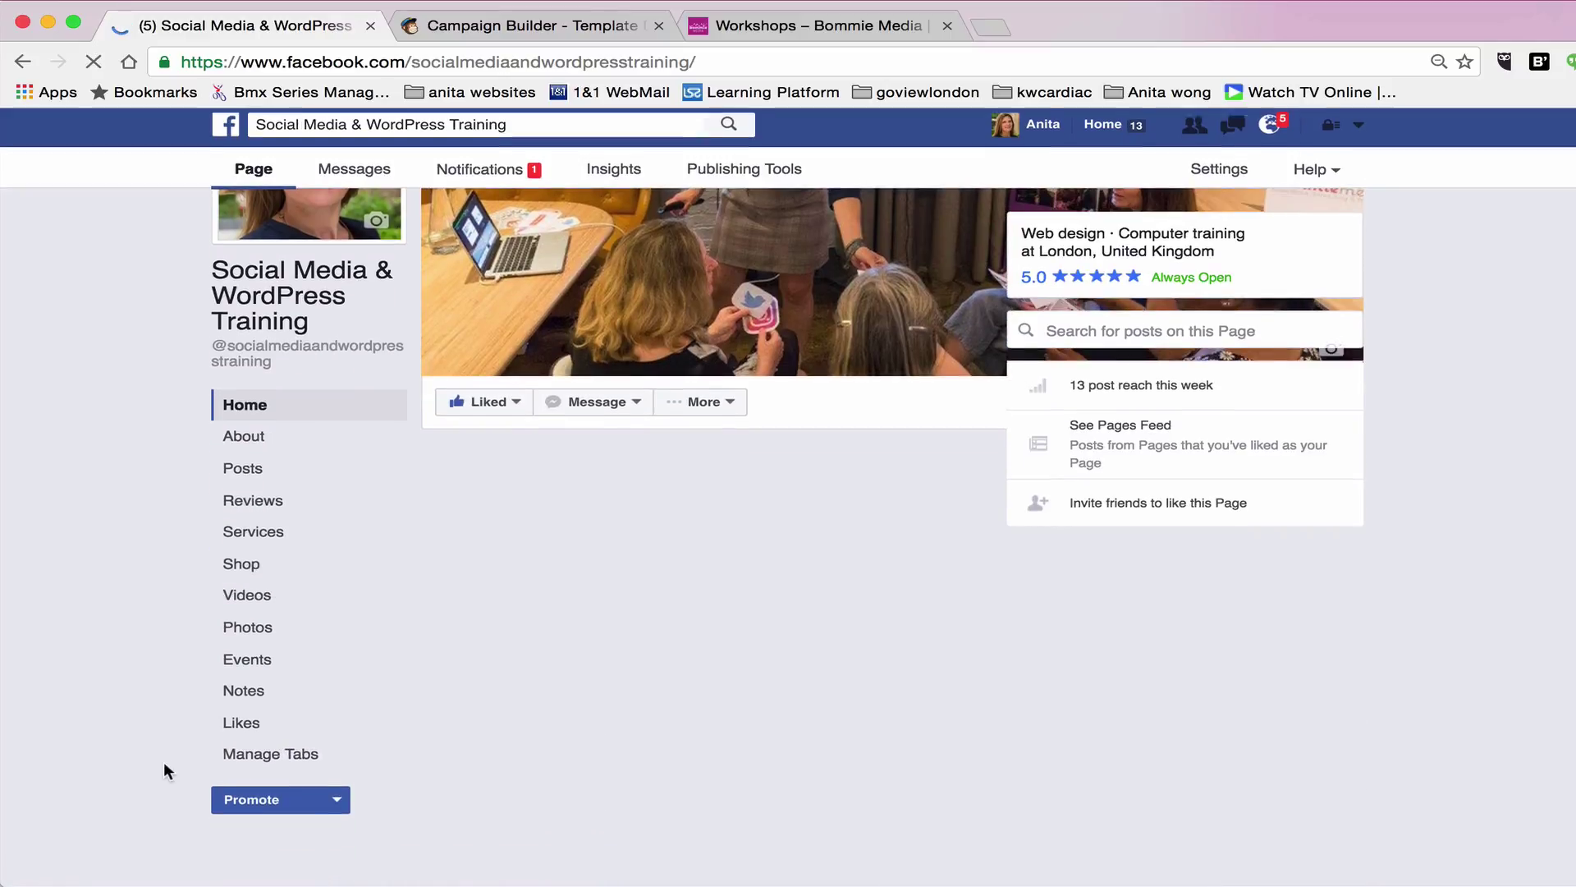
left_click(263, 769)
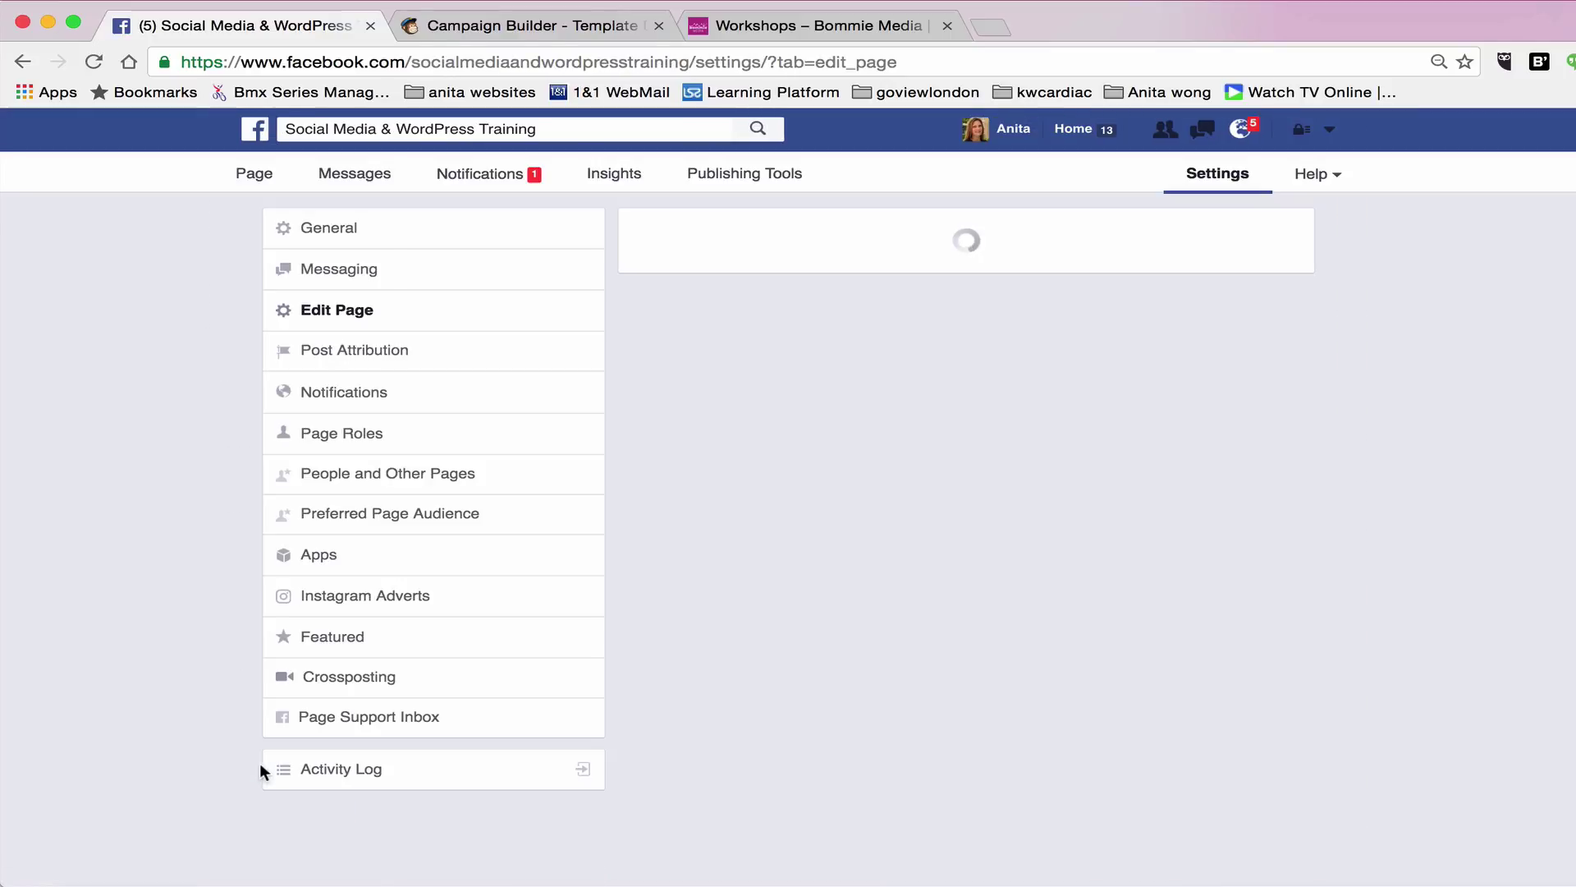
scroll(722, 753, "down", 2)
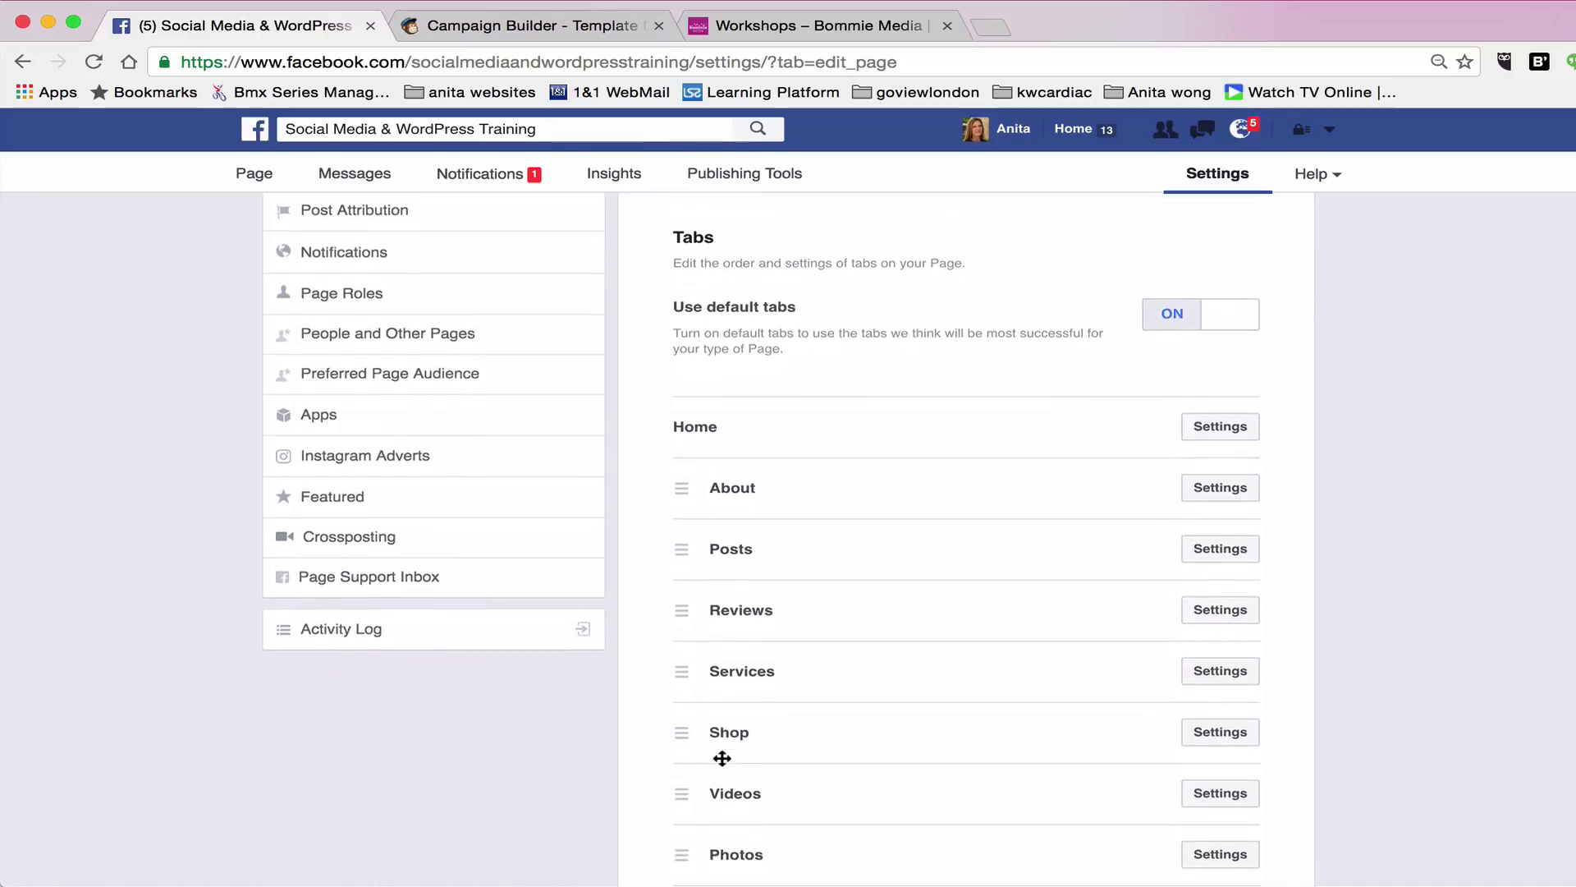
scroll(722, 758, "down", 1)
scroll(720, 754, "up", 1)
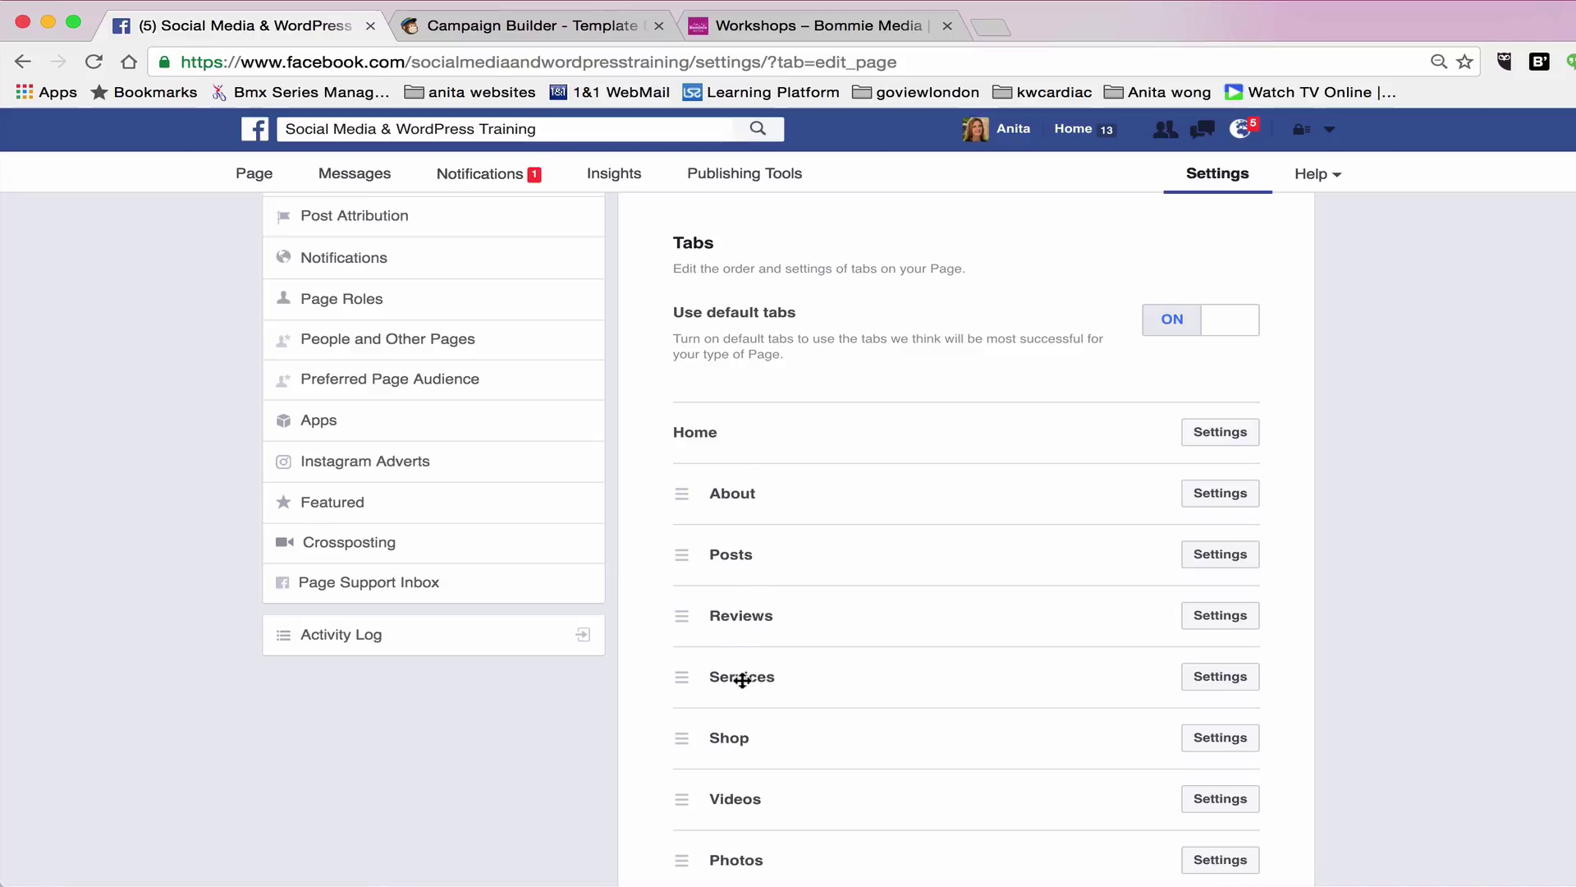
Move Services below About, and Posts and Likes below Reviews, giving Home, About, Services, Reviews, Likes, Posts
left_click_drag(742, 679, 736, 552)
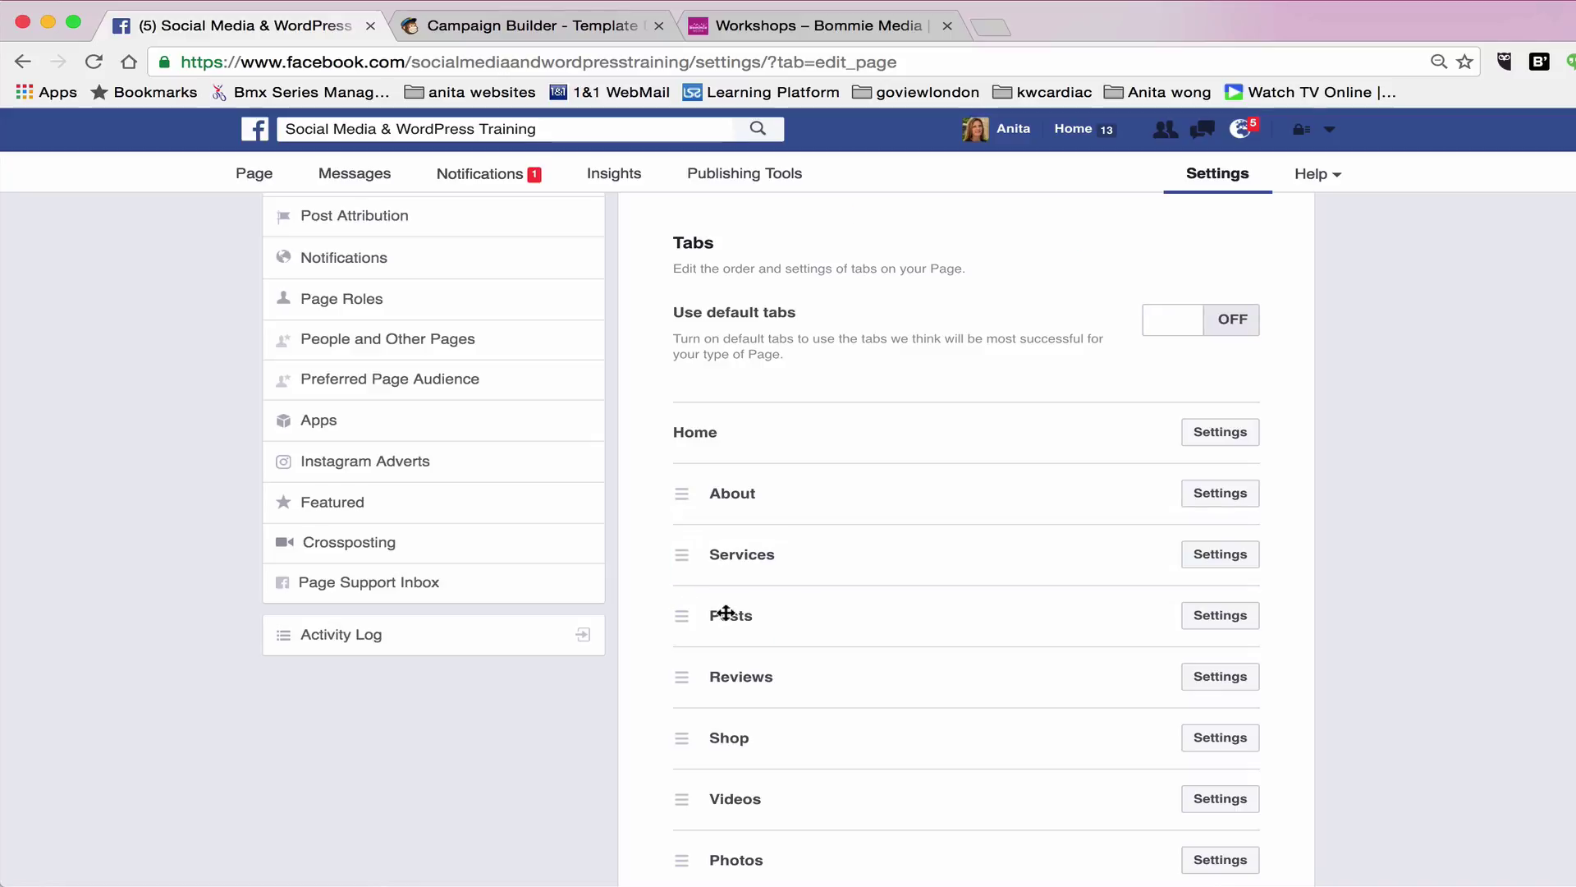
left_click_drag(726, 613, 721, 725)
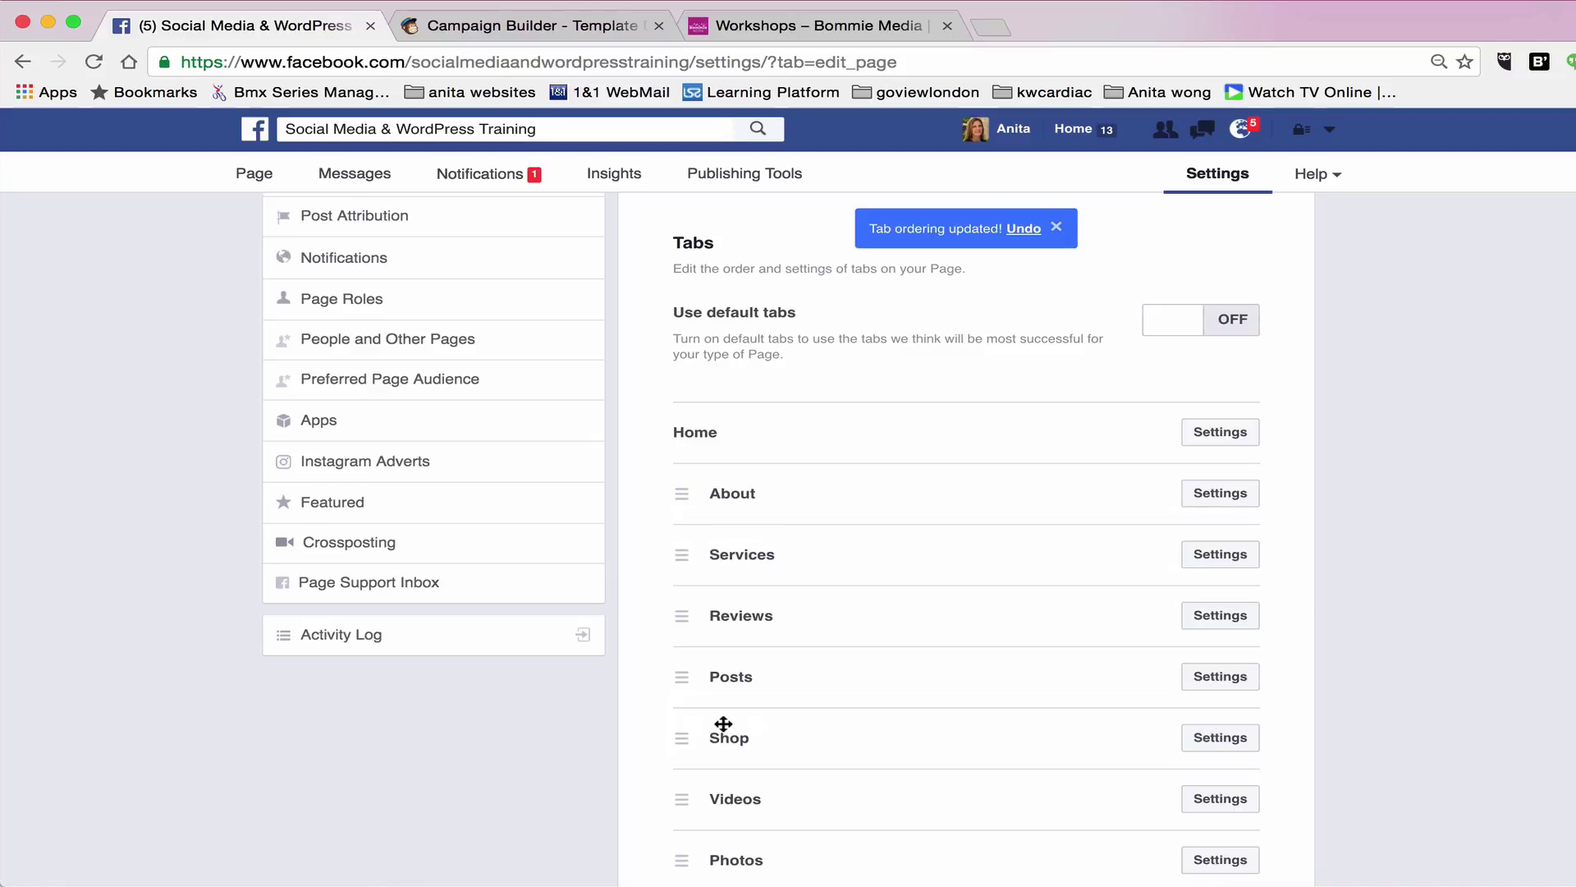
scroll(723, 723, "down", 5)
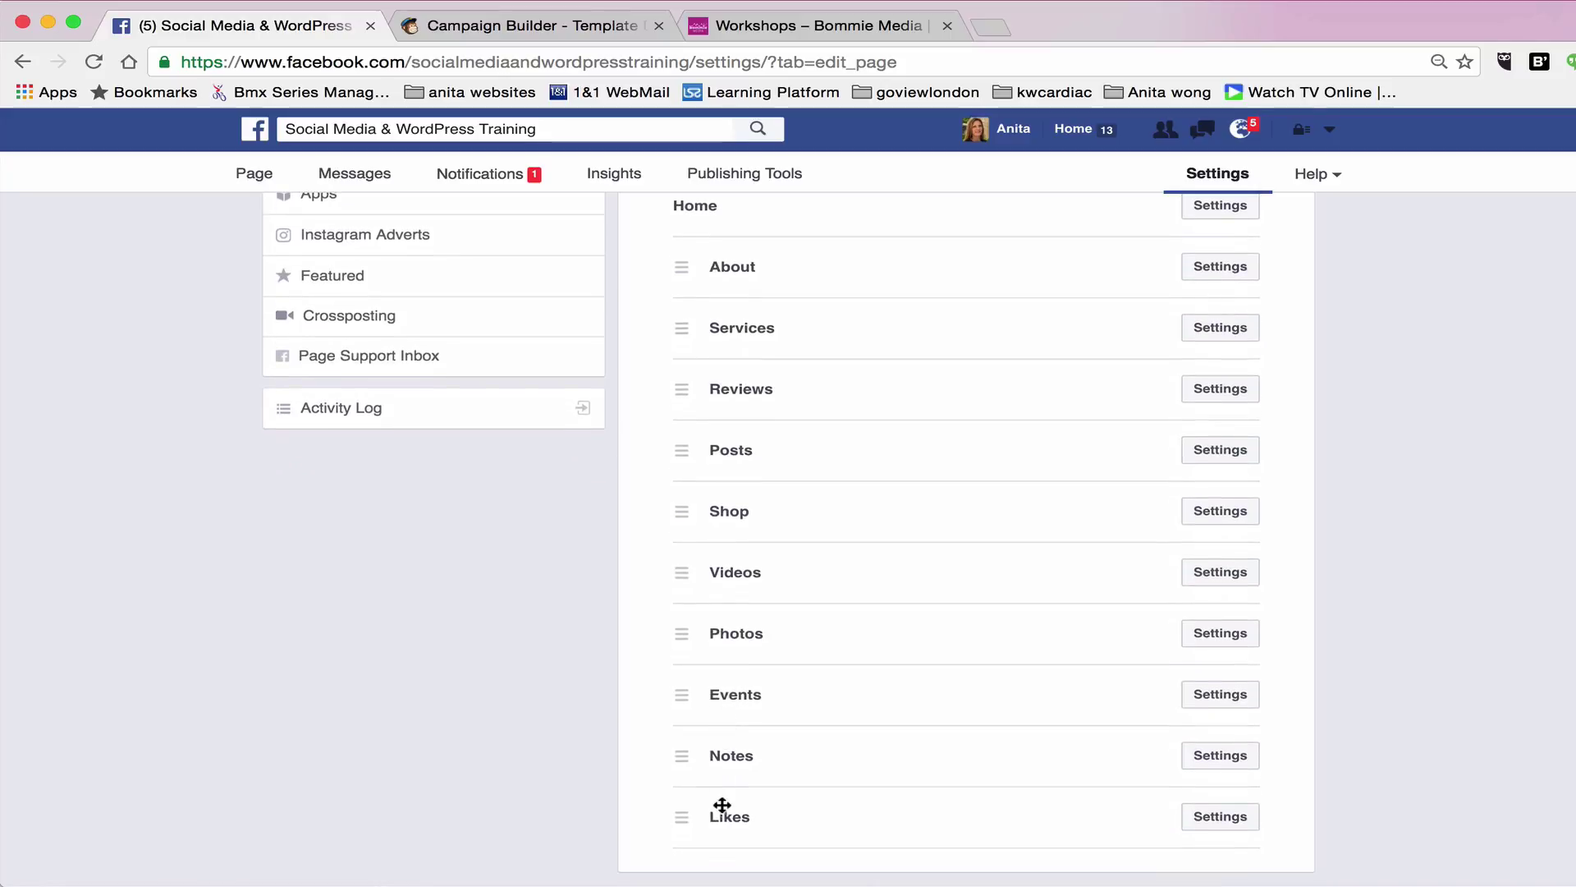
left_click_drag(729, 816, 727, 439)
scroll(727, 439, "up", 5)
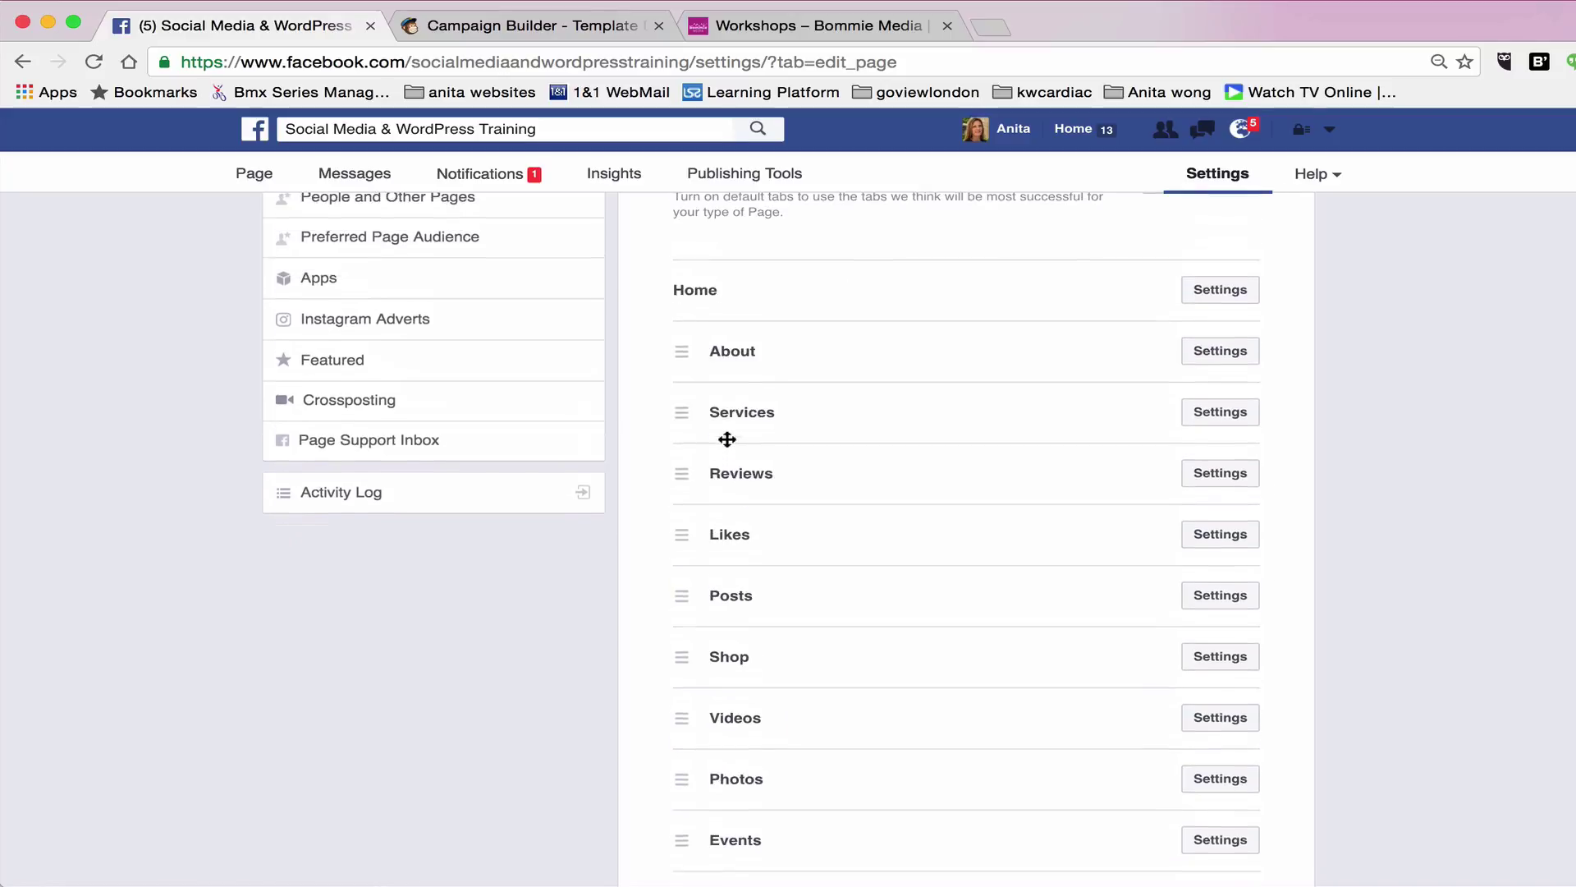
scroll(727, 439, "up", 1)
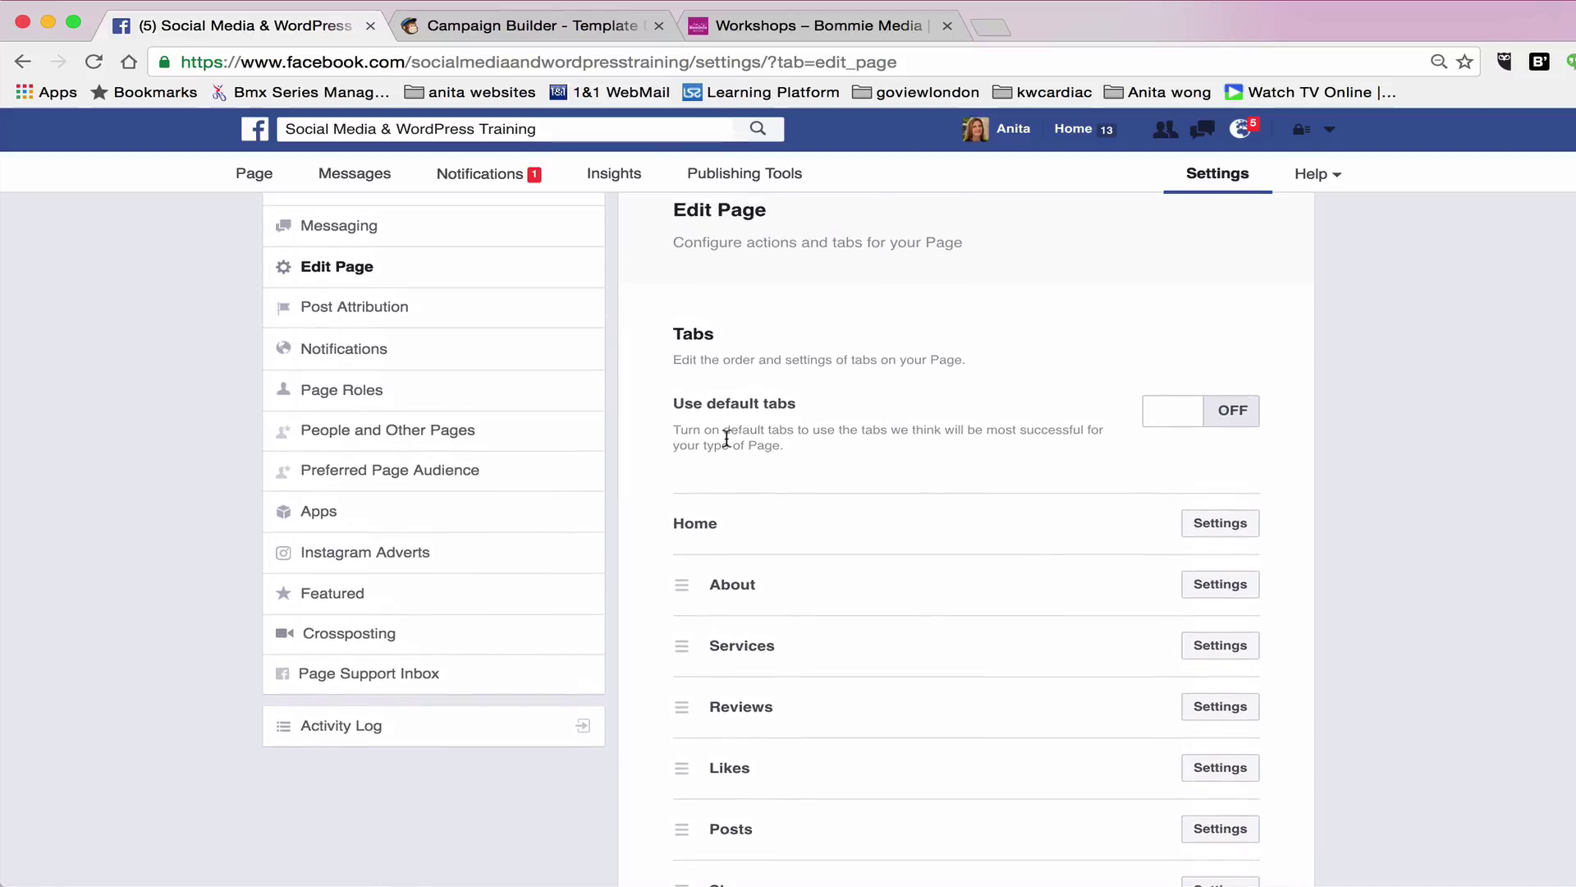
scroll(727, 439, "up", 1)
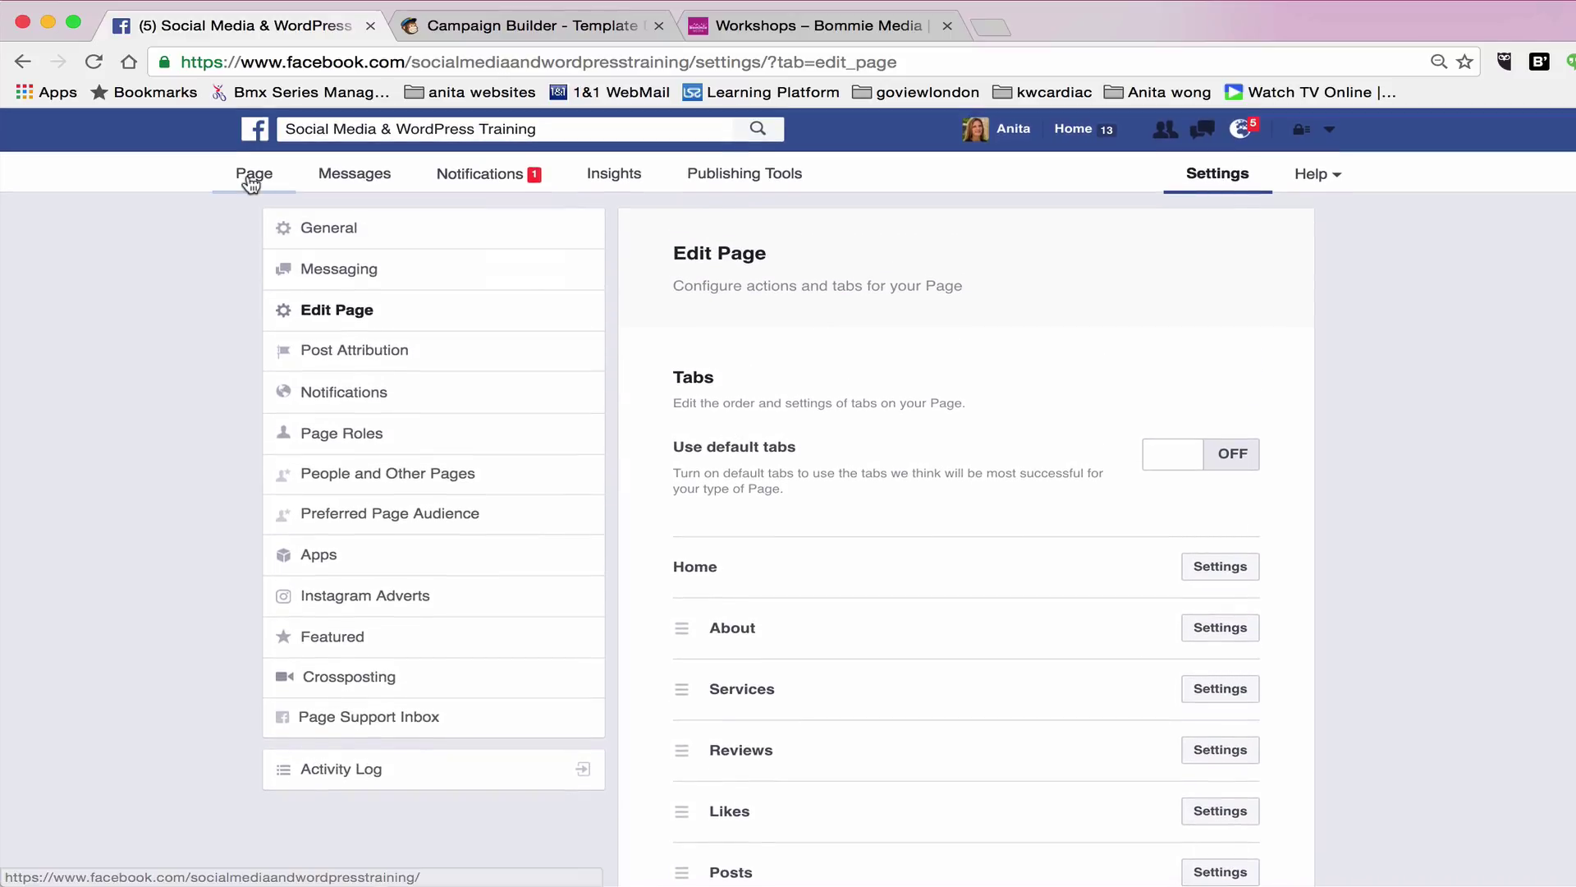
Go back to the page's Home view, where the tabs now list Services right after About
left_click(251, 182)
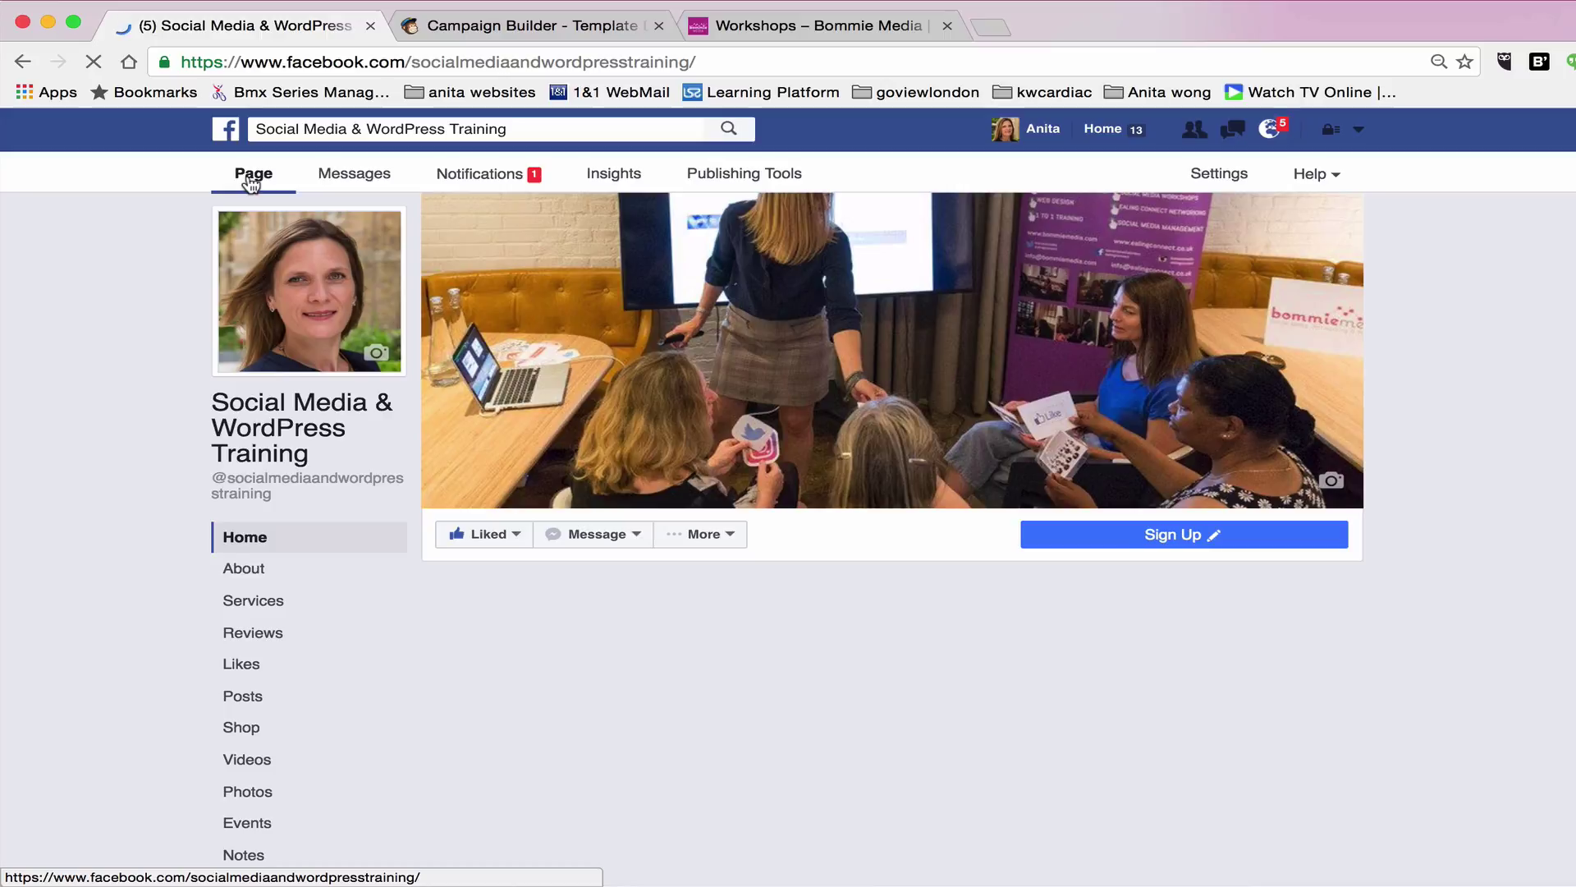